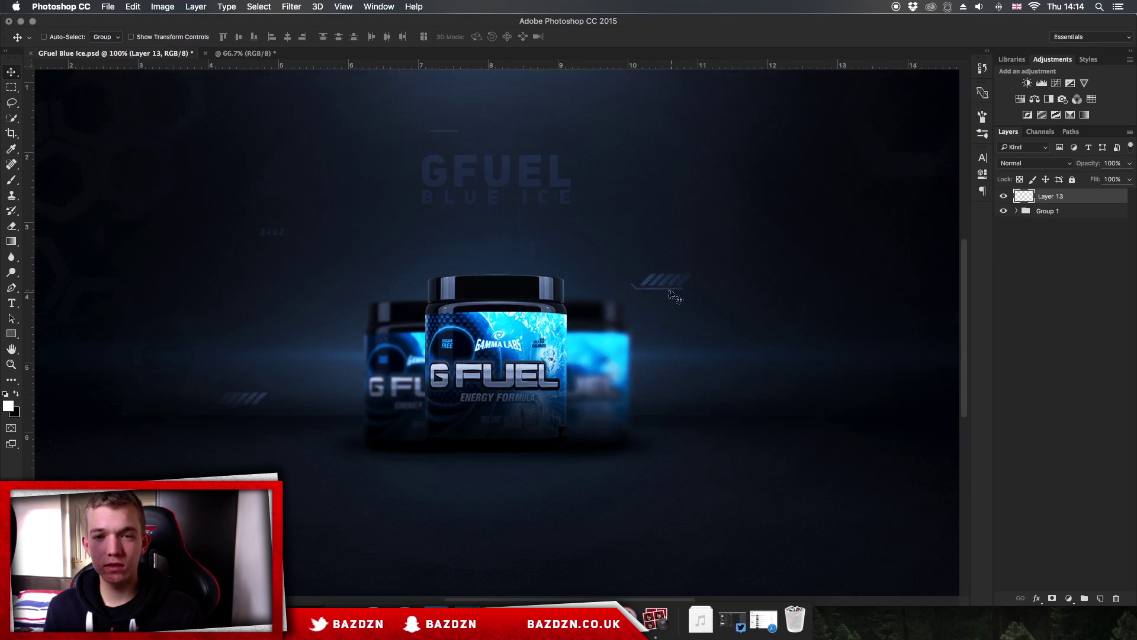
# - Inspect the GFuel stripe accents and faint 2462 number up close, then switch to the untitled document
pyautogui.press('super+plus')
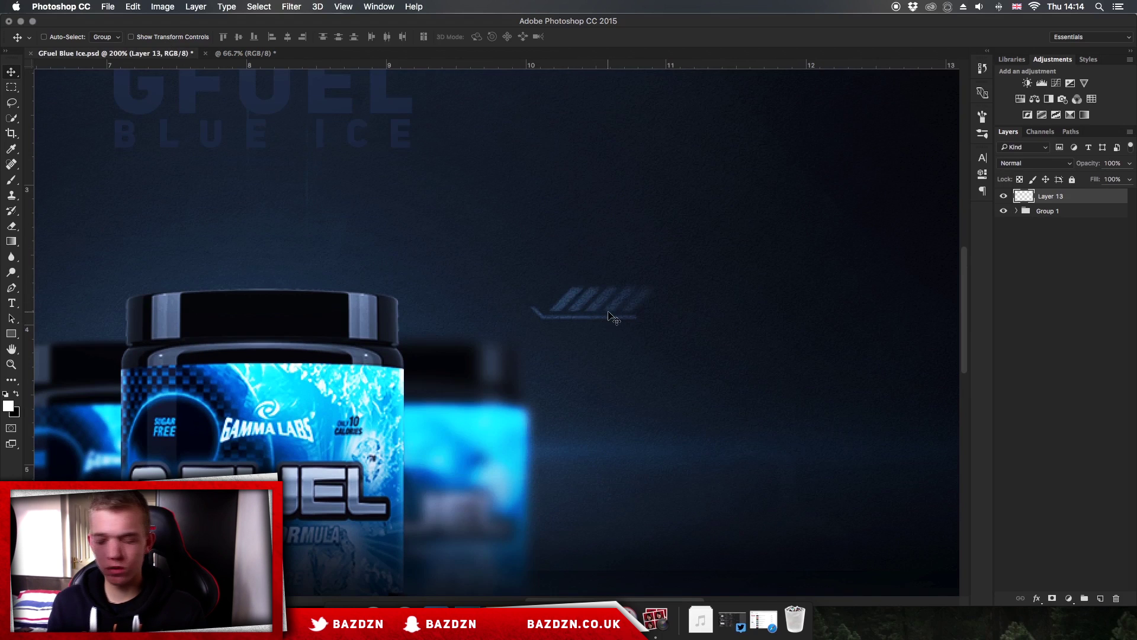
pyautogui.press('super+minus')
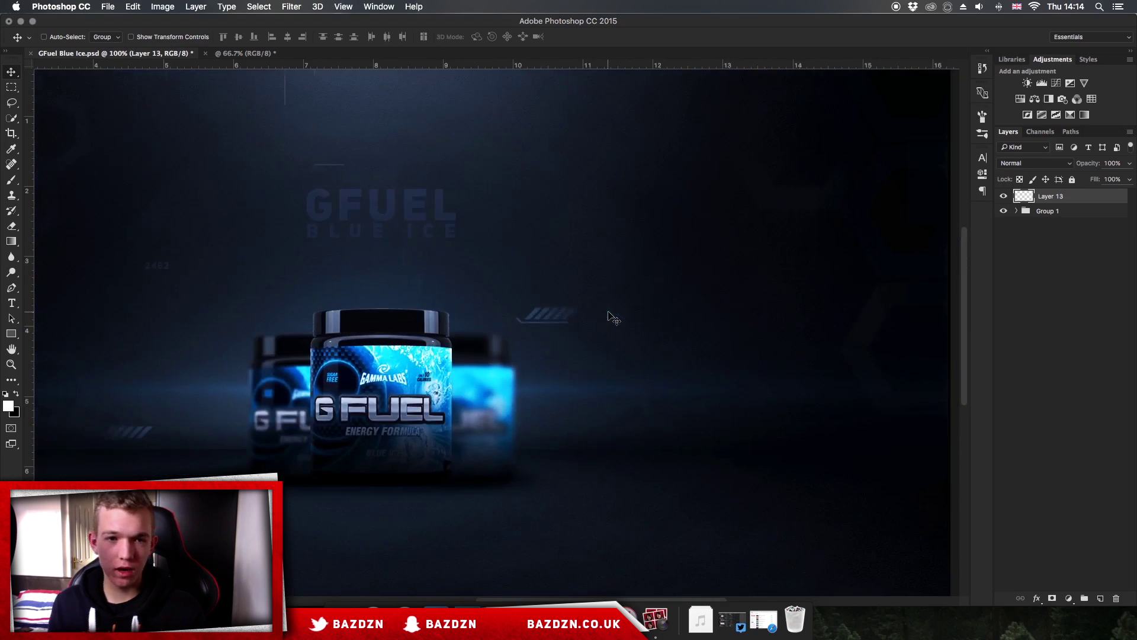
pyautogui.hscroll(-3, 373, 258)
pyautogui.hscroll(-5, 326, 332)
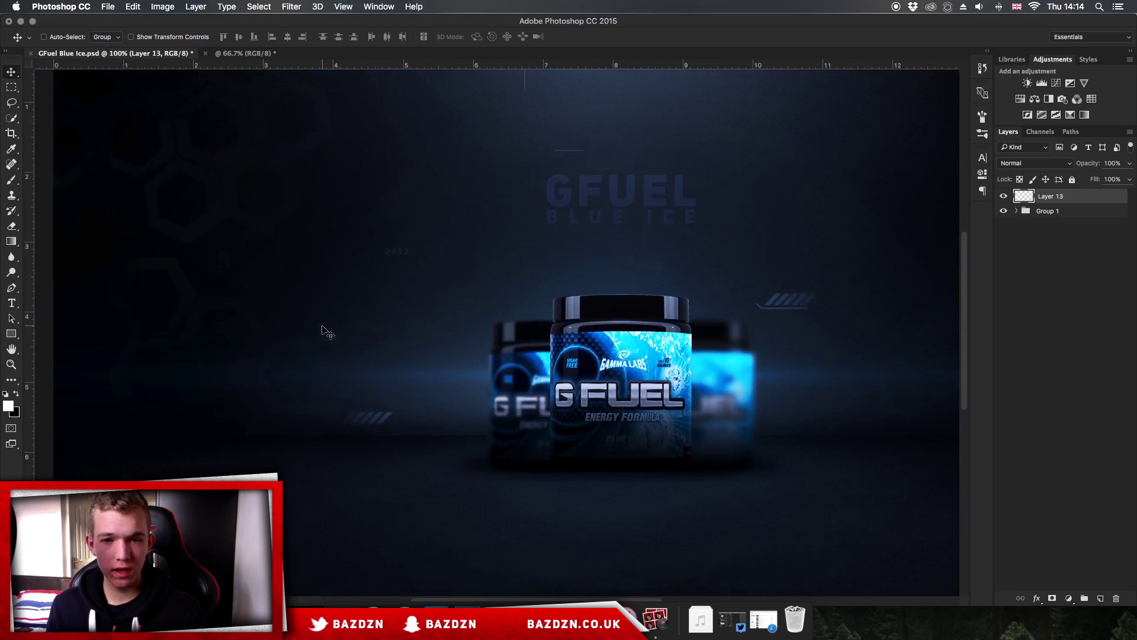
pyautogui.press('super+plus')
pyautogui.press('super+plus')
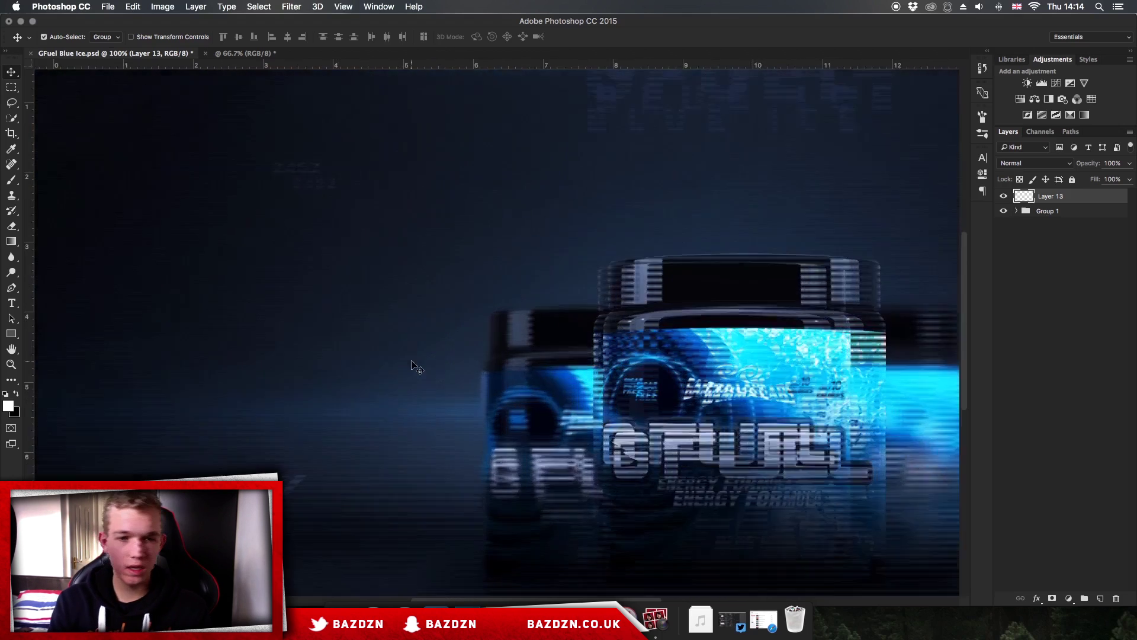
pyautogui.scroll(10, 254, 322)
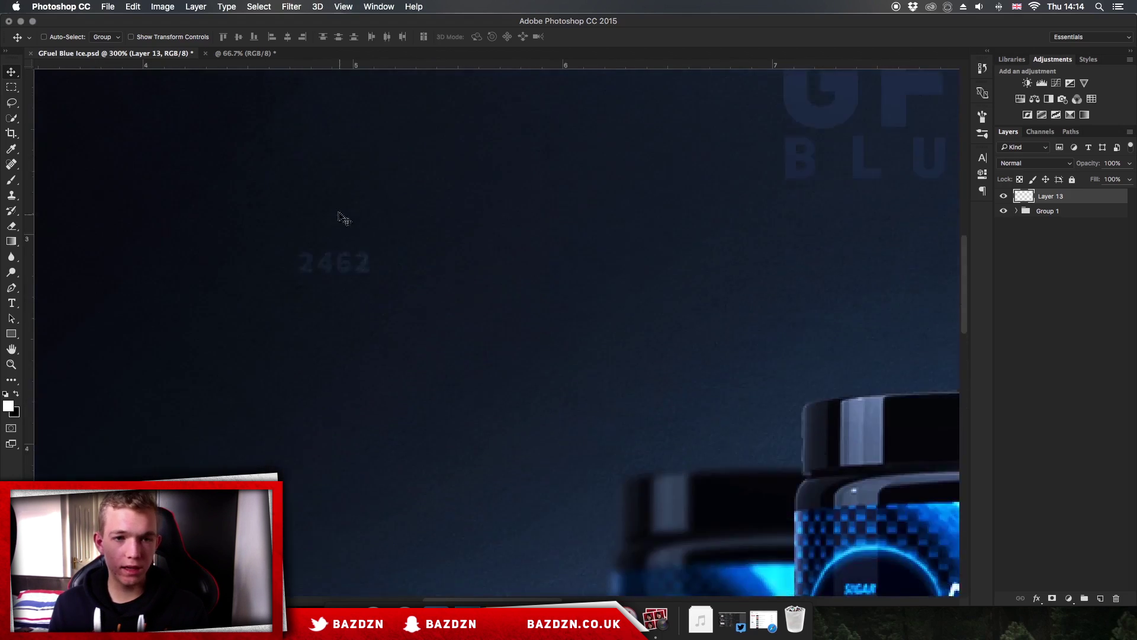
pyautogui.press('super+0')
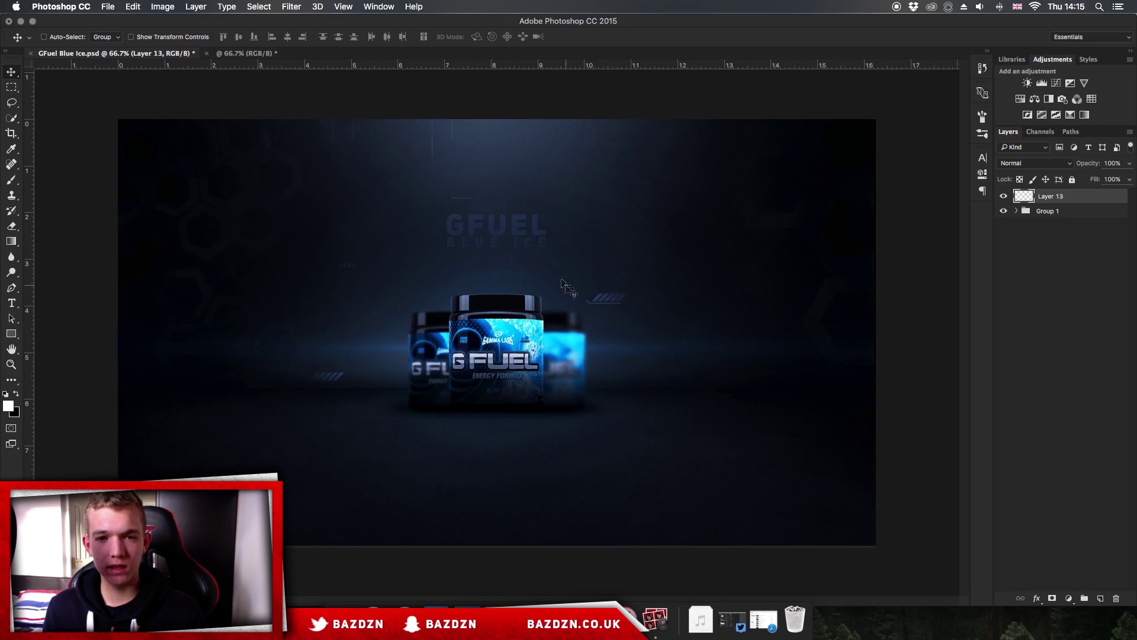
pyautogui.click(241, 54)
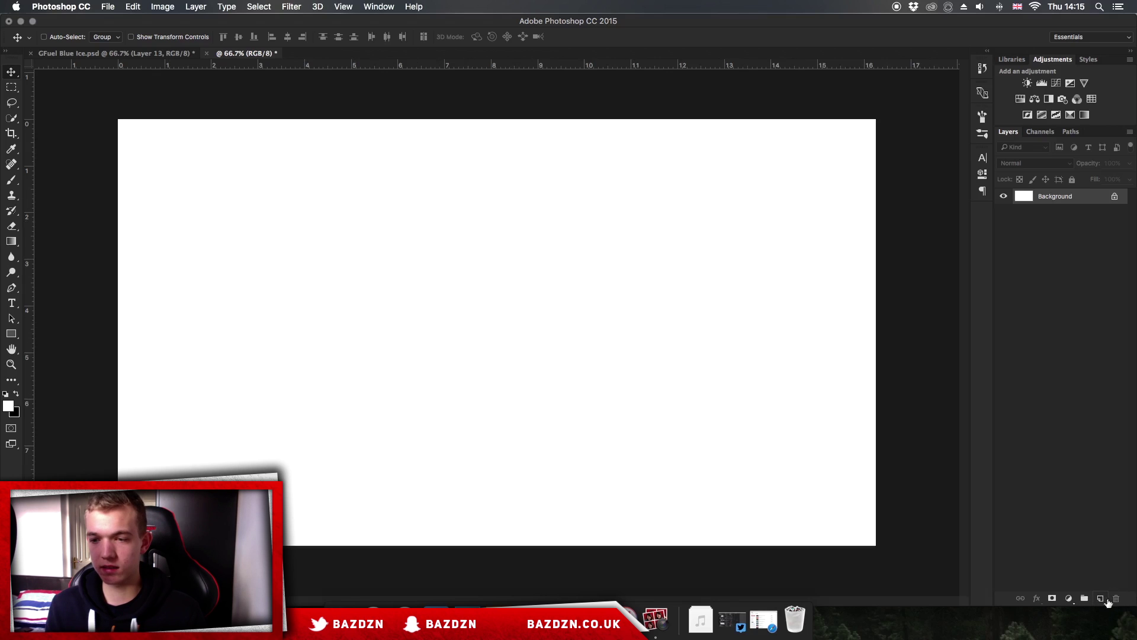
# - Add Layer 1 above the Background and confirm black as the foreground colour
pyautogui.click(1101, 598)
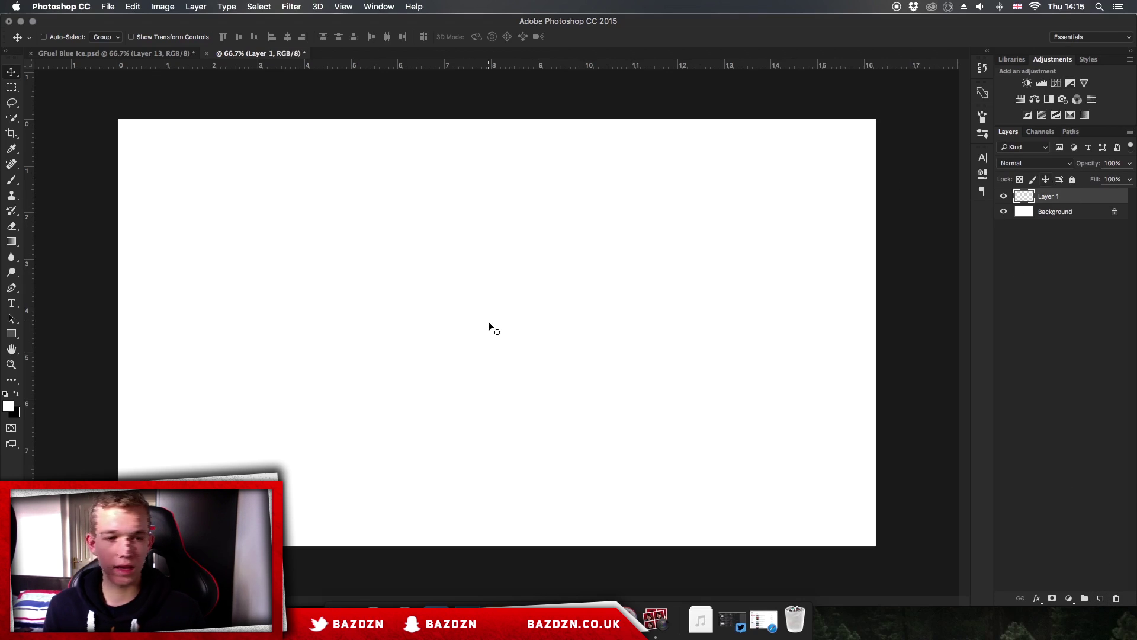
pyautogui.click(6, 394)
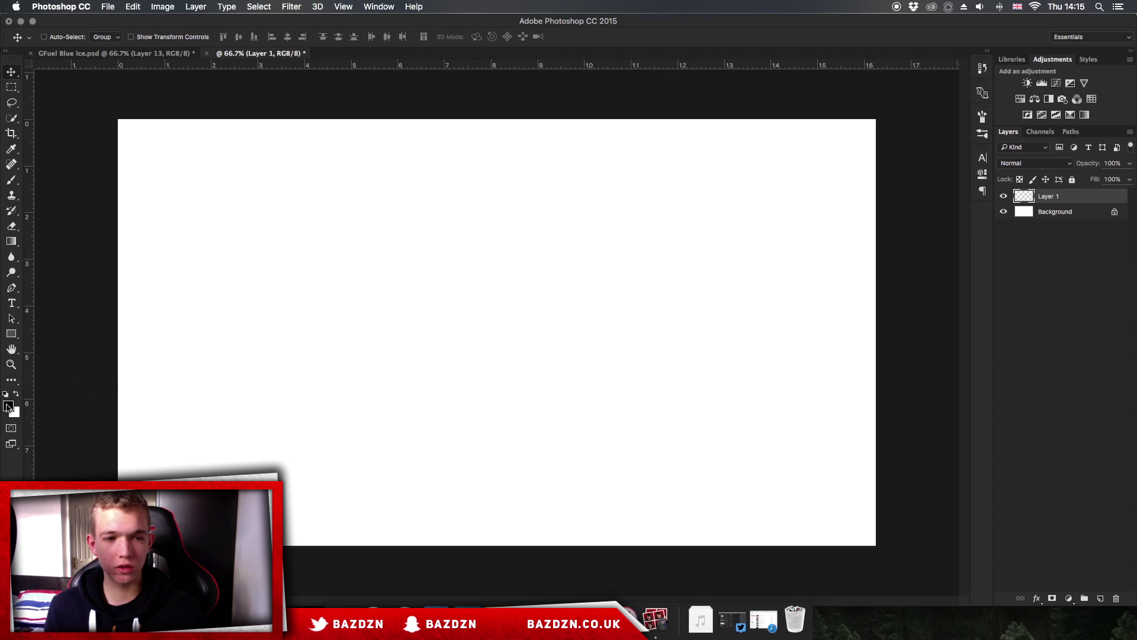
pyautogui.click(8, 405)
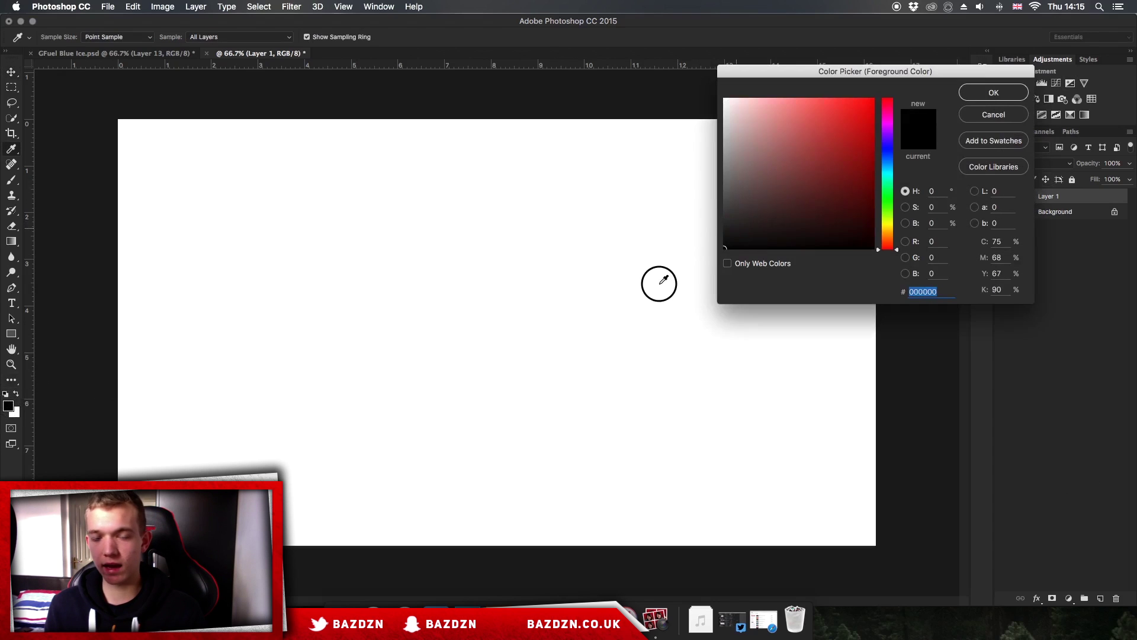
pyautogui.press('Return')
pyautogui.press('v')
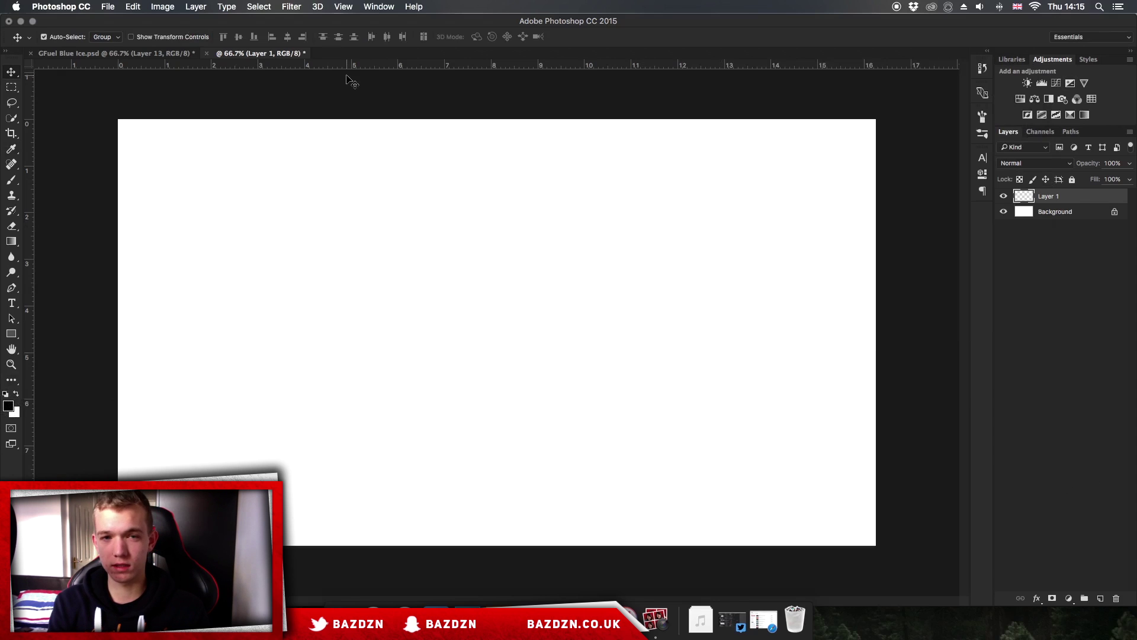
pyautogui.press('super+1')
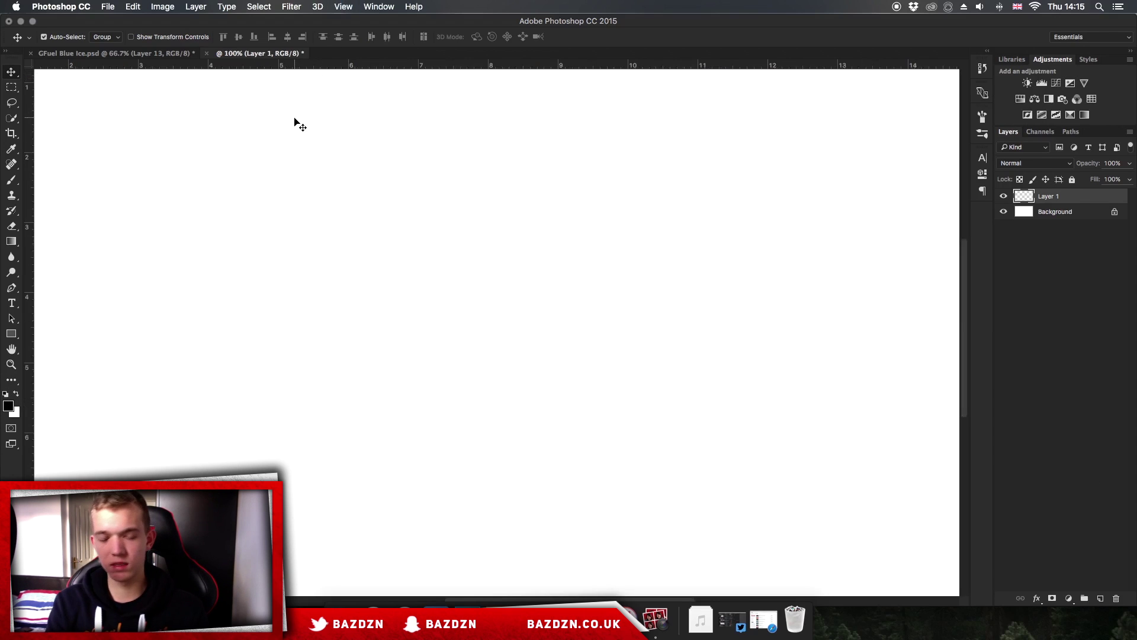
pyautogui.press('super+minus')
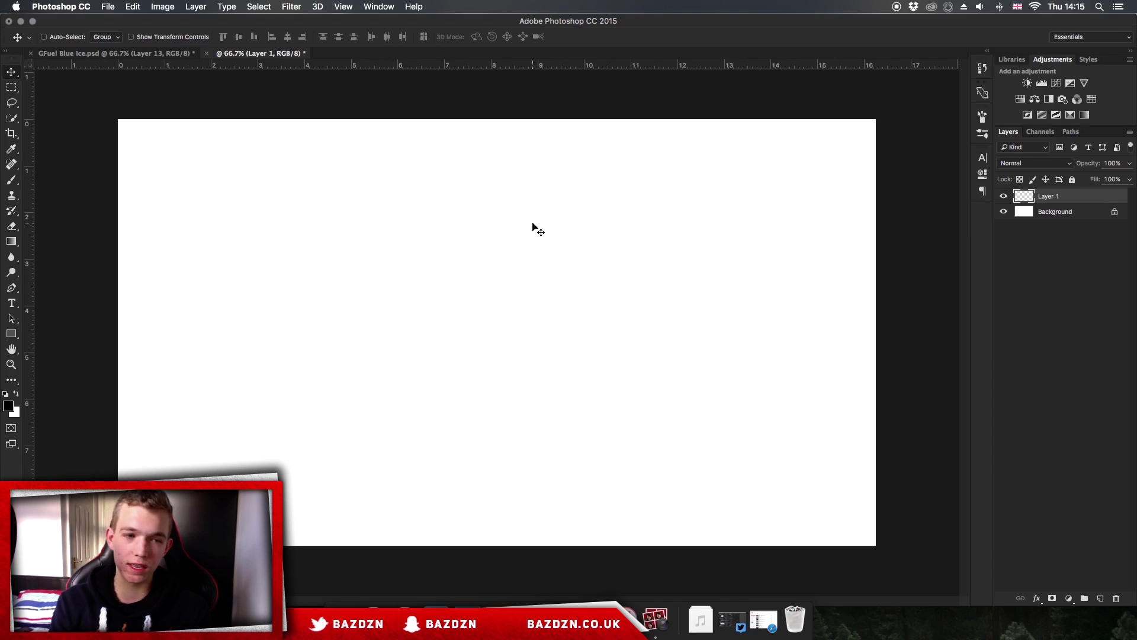
pyautogui.click(8, 405)
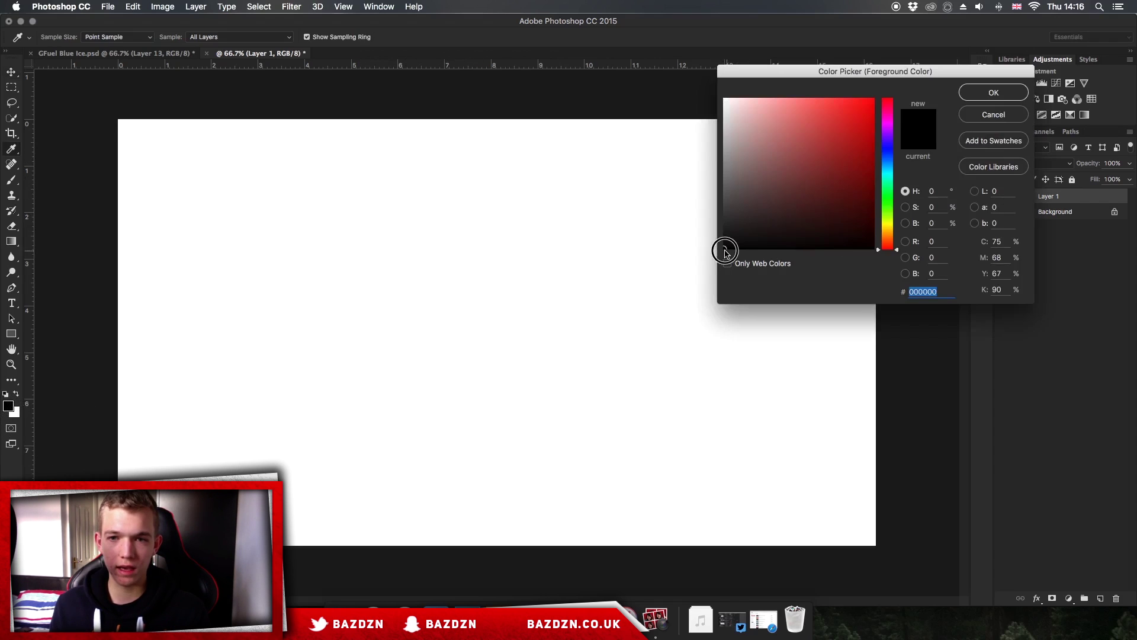
pyautogui.click(992, 95)
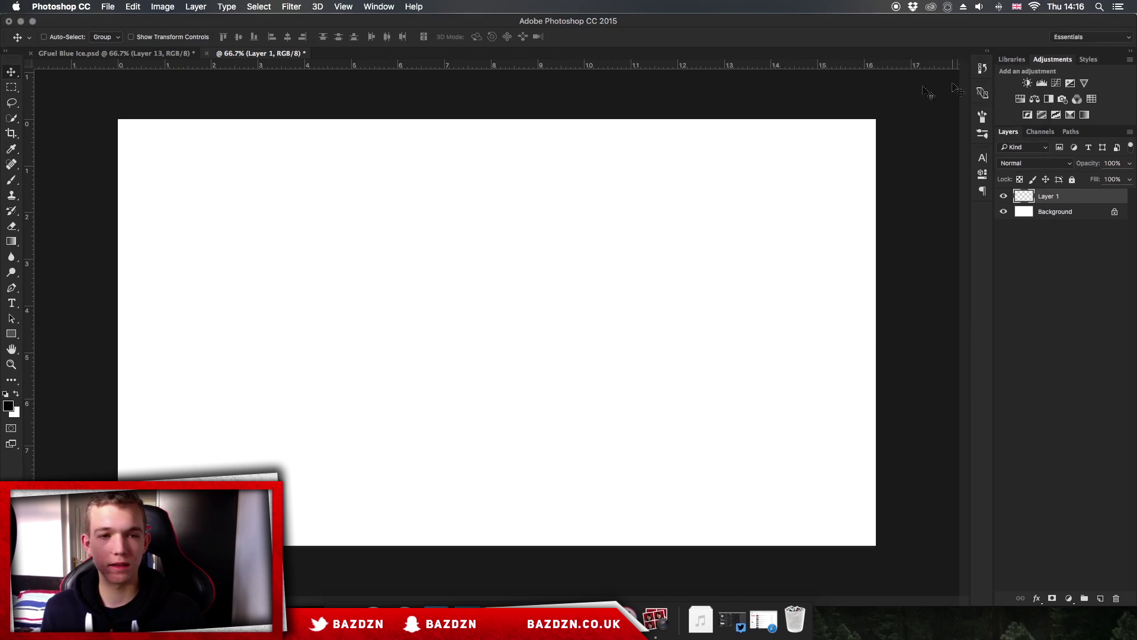
pyautogui.press('p')
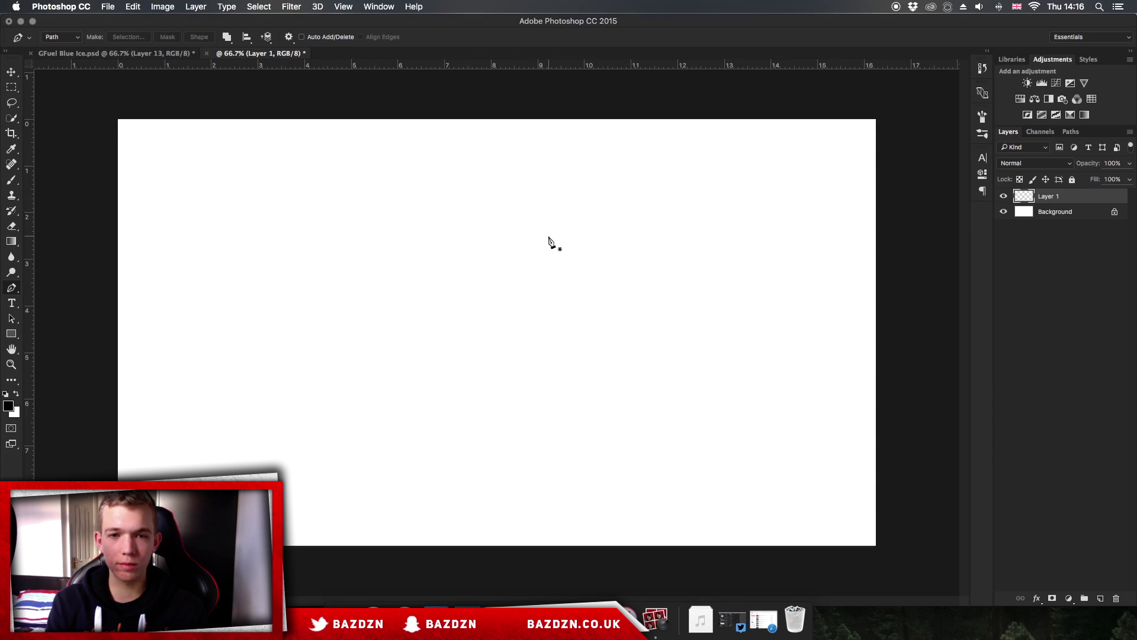
# - Draw a closed slanted parallelogram path on the blank canvas, referencing the GFuel artwork
pyautogui.press('super+equal')
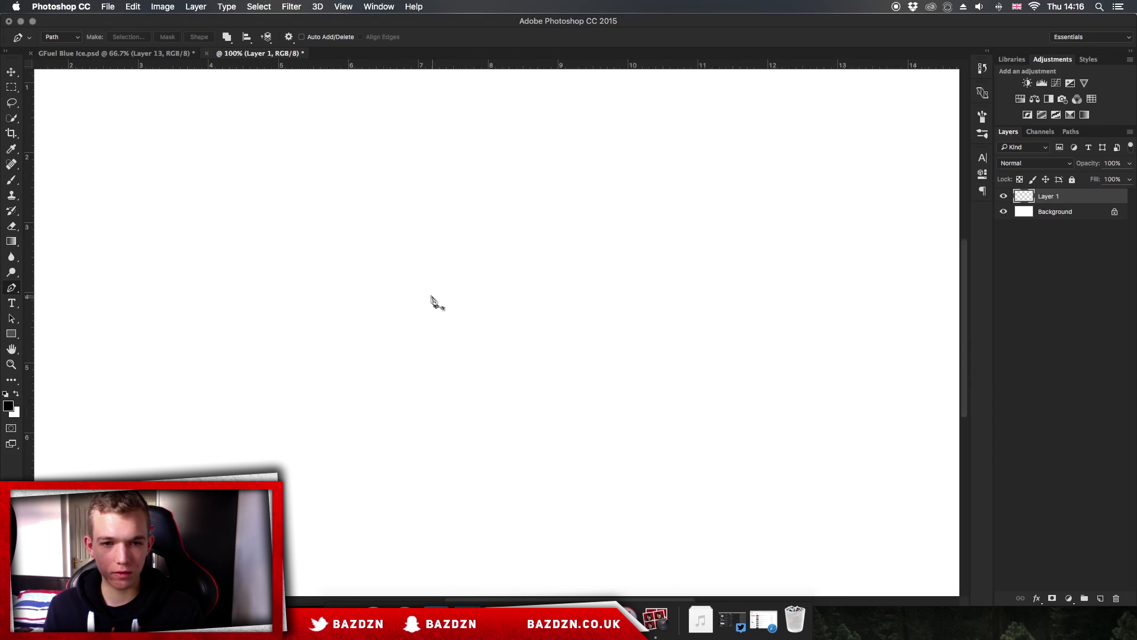
pyautogui.click(177, 54)
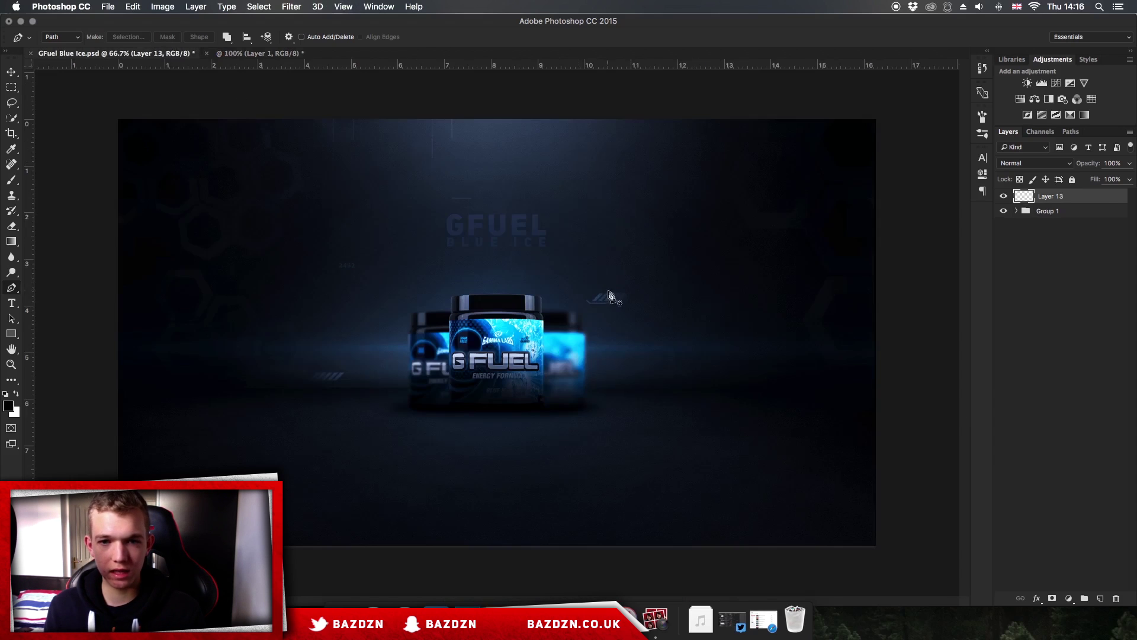
pyautogui.hotkey('ctrl', 'Tab')
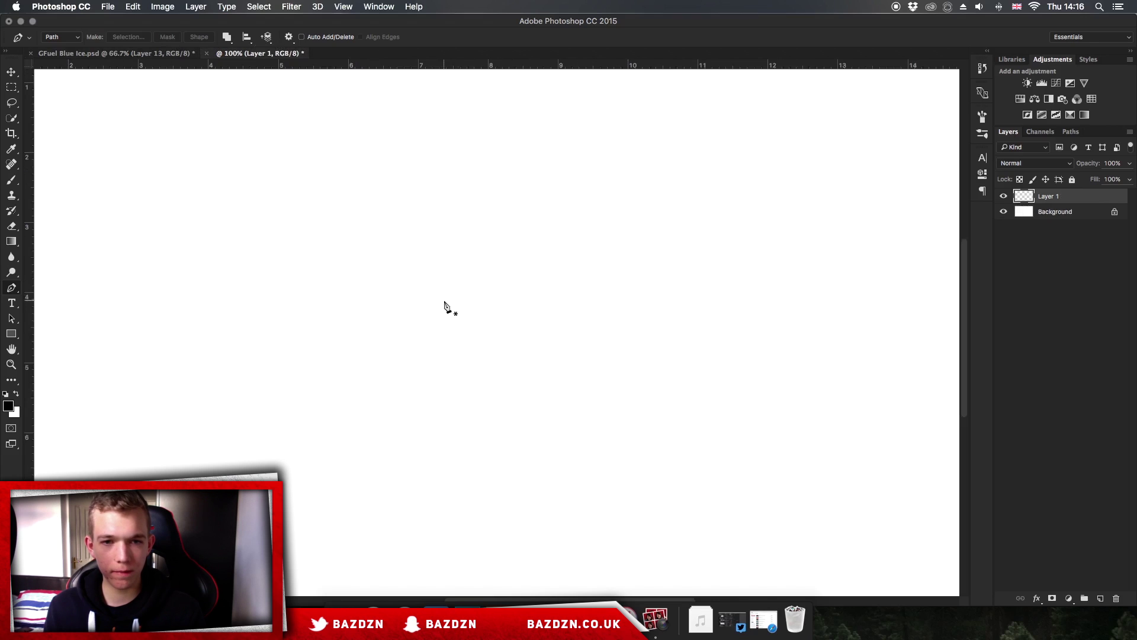
pyautogui.click(445, 290)
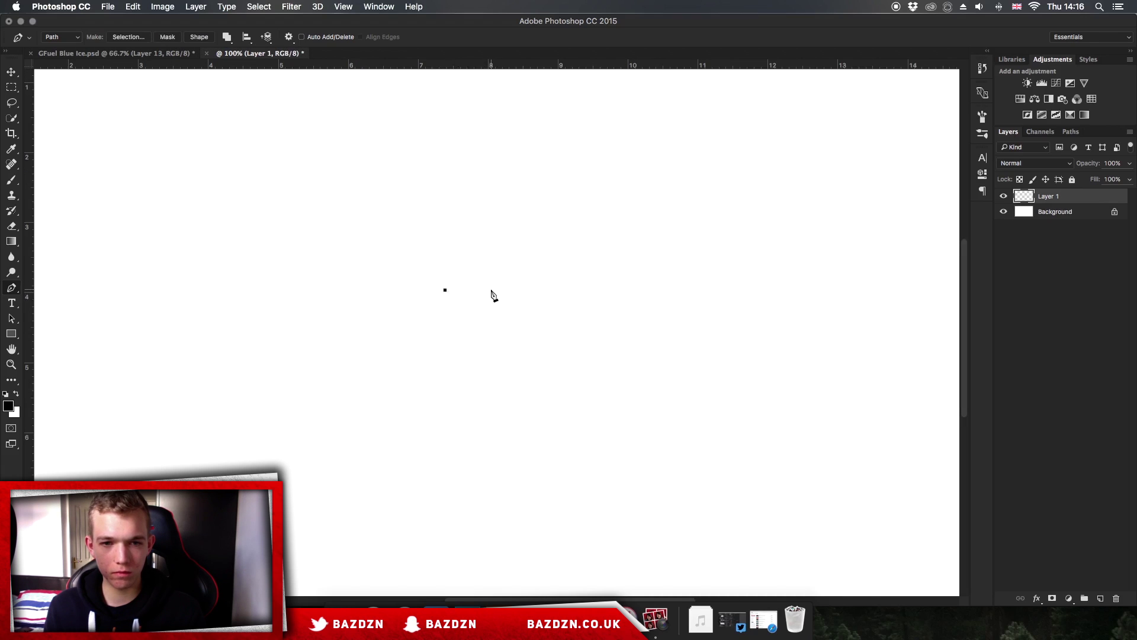
pyautogui.click(543, 233)
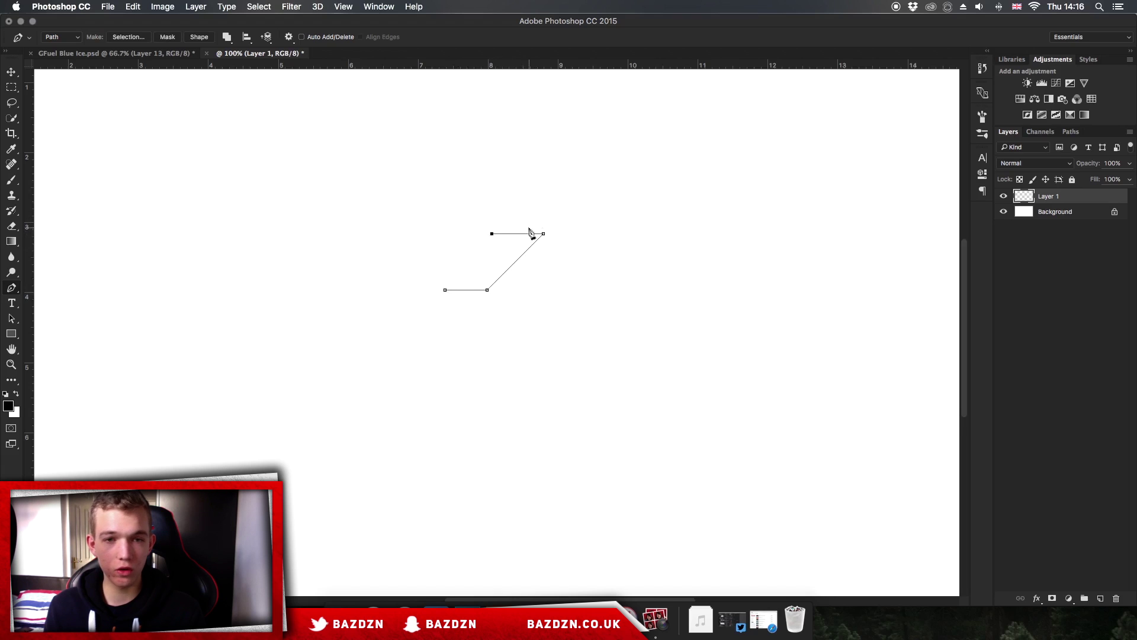
pyautogui.click(444, 290)
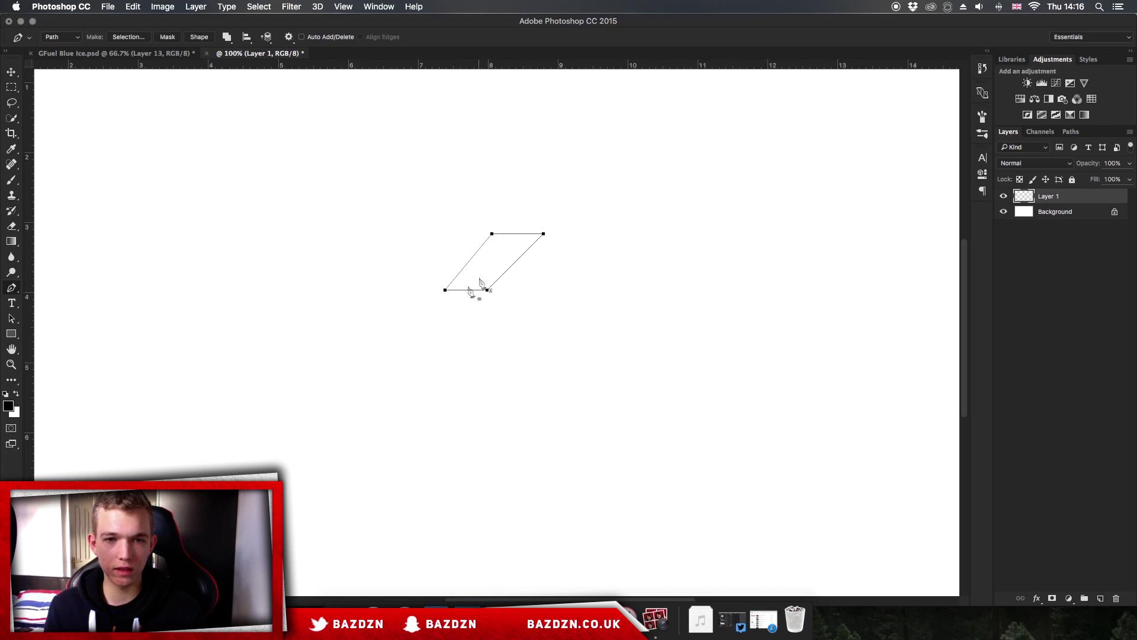
# - Nudge the parallelogram's top-left anchor slightly right with the Direct Selection tool
pyautogui.click(12, 320)
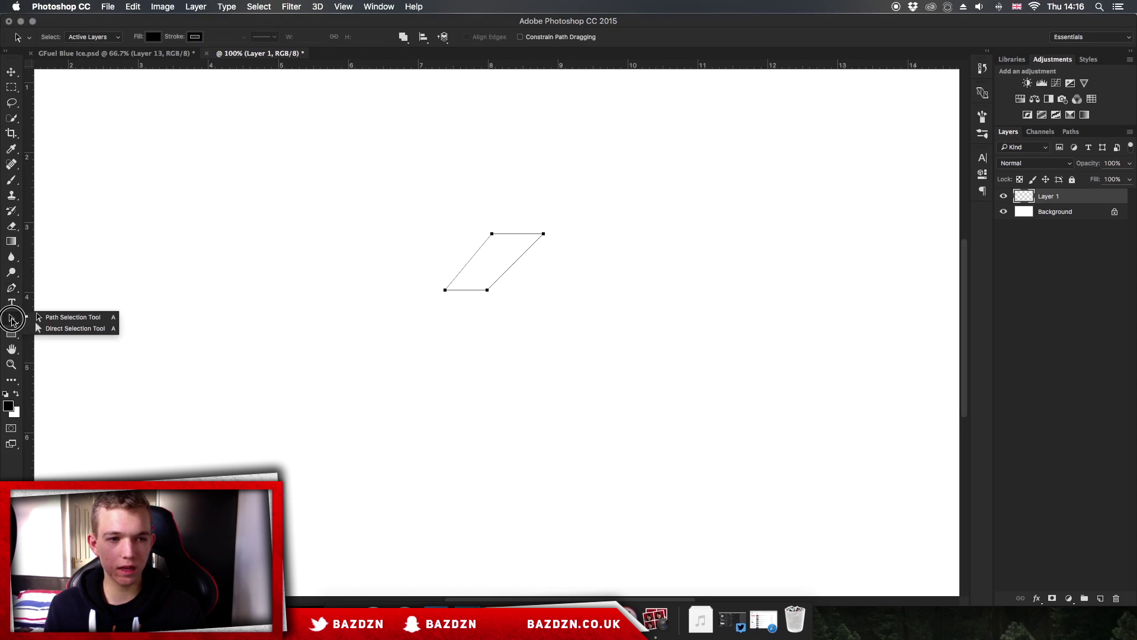
pyautogui.moveTo(11, 321); pyautogui.dragTo(54, 329)
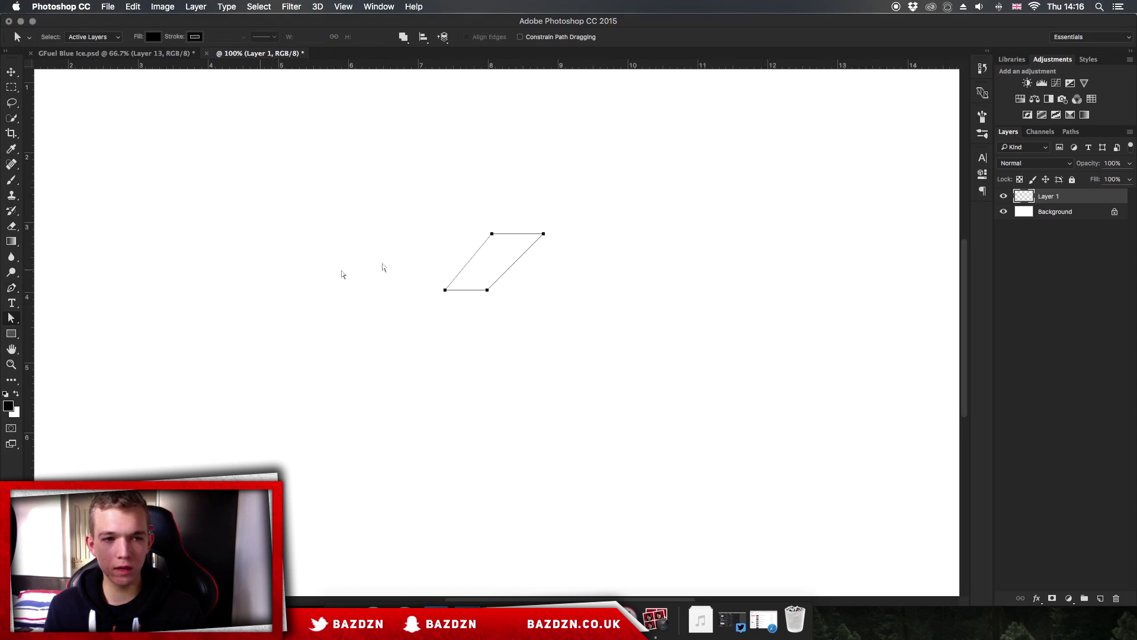
pyautogui.click(492, 233)
pyautogui.moveTo(492, 233); pyautogui.dragTo(503, 234)
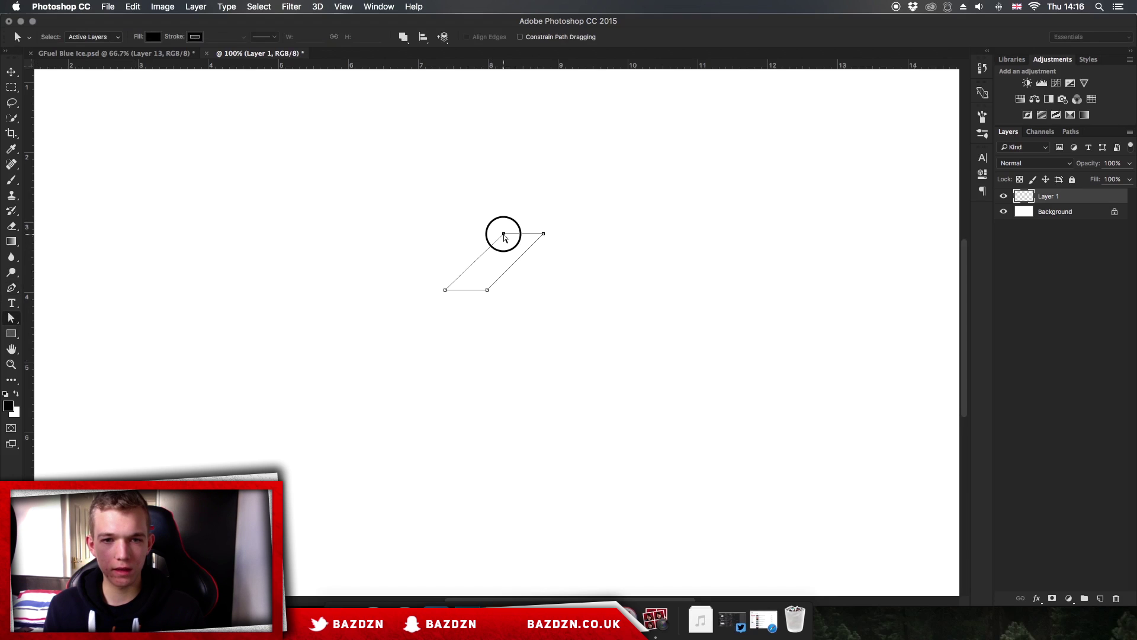
pyautogui.click(503, 234)
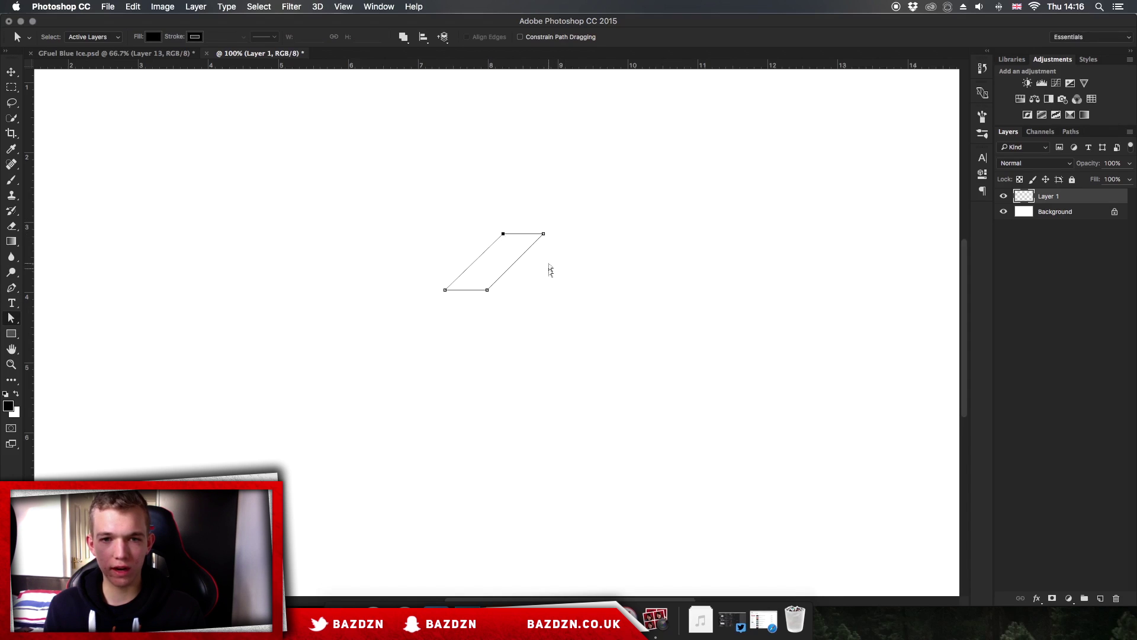
pyautogui.press('p')
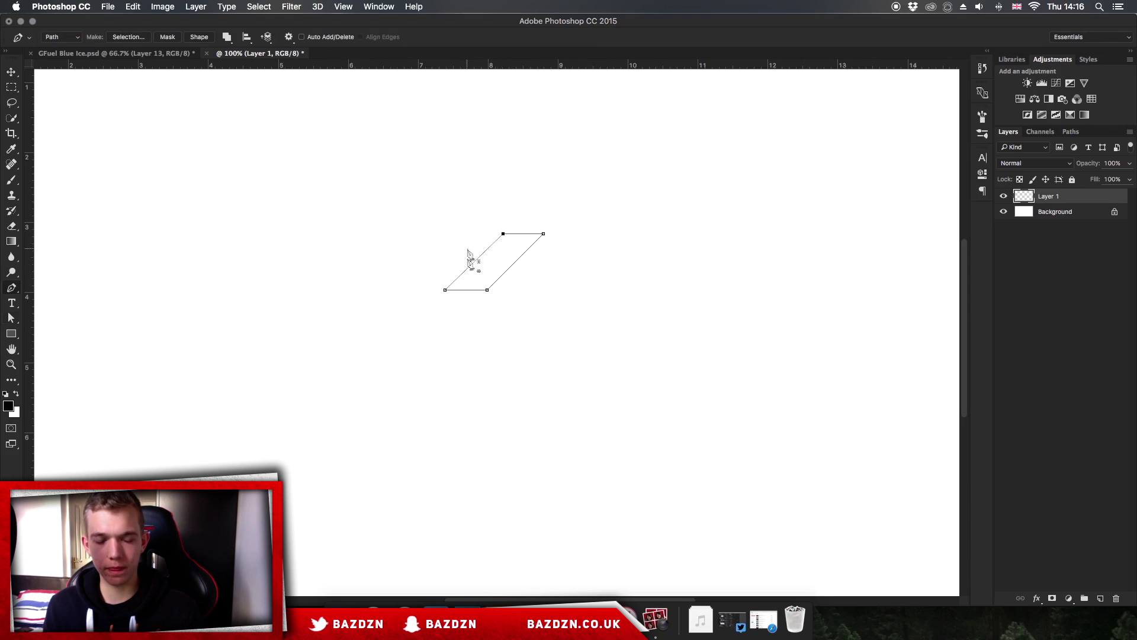
# - Fill the path with the black foreground colour and hide the path outline
pyautogui.rightClick(524, 241)
pyautogui.click(570, 305)
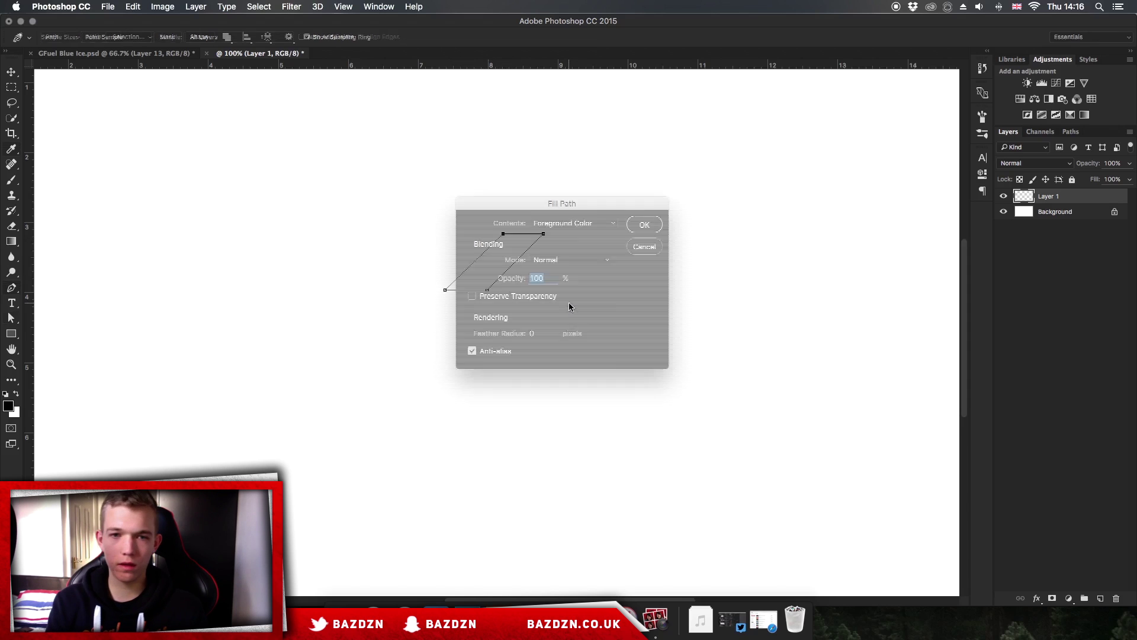
pyautogui.click(571, 225)
pyautogui.click(583, 222)
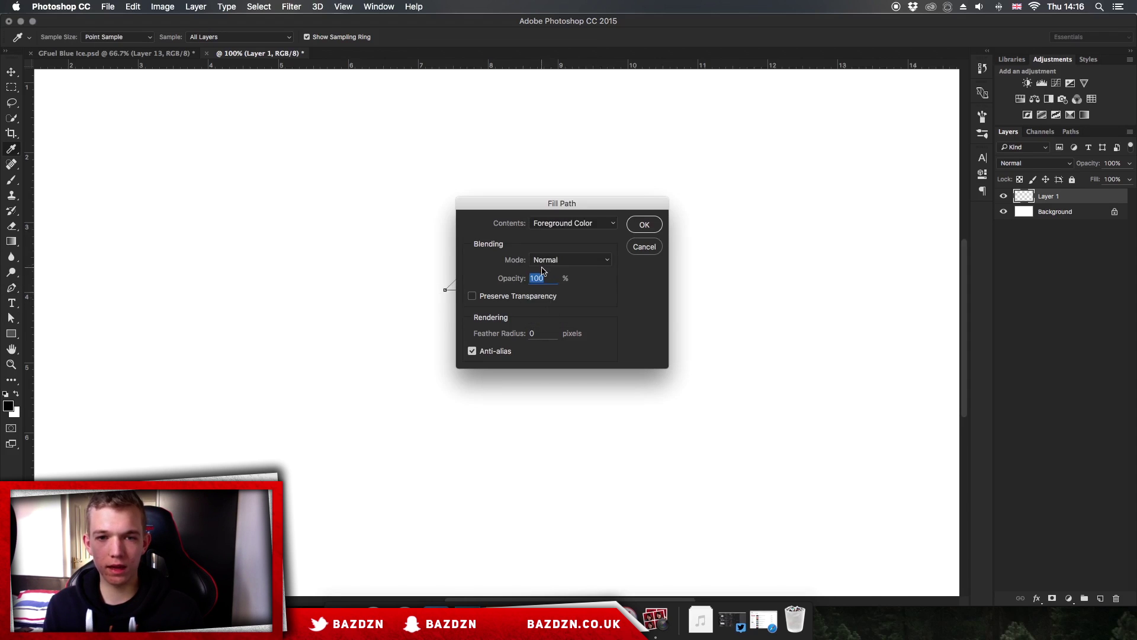
pyautogui.click(645, 225)
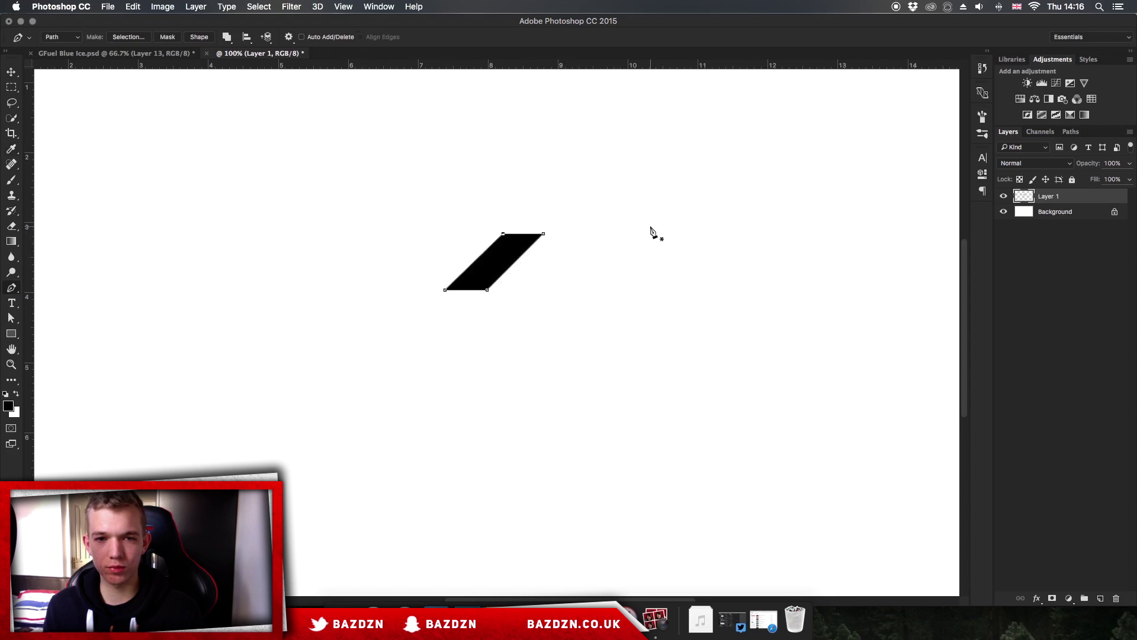
pyautogui.press('Escape')
pyautogui.press('super+minus')
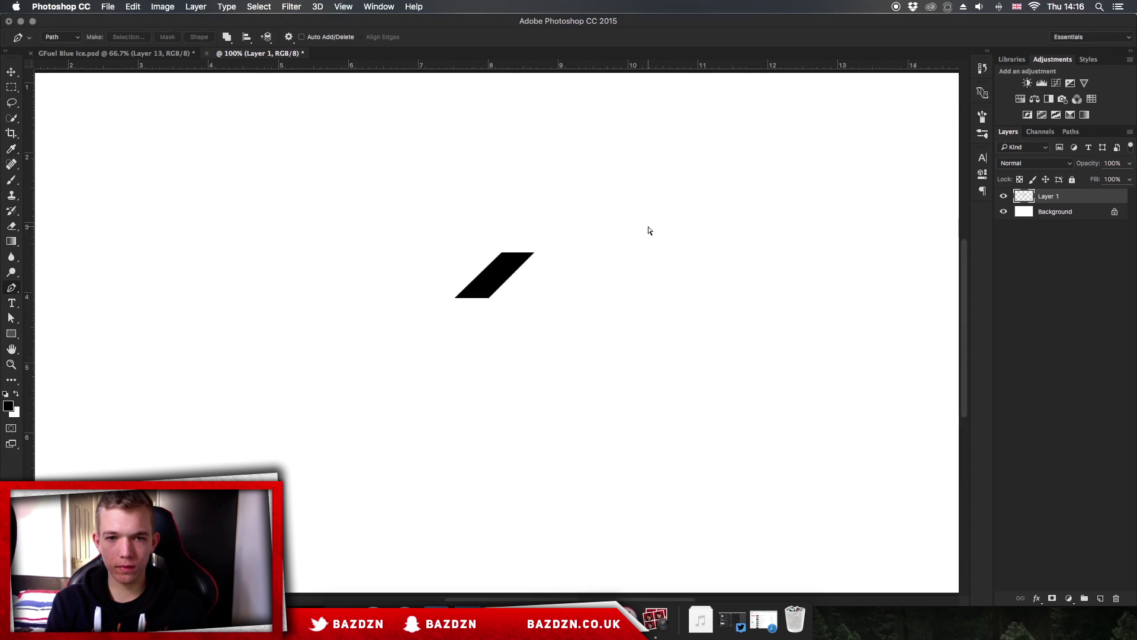
pyautogui.press('super+plus')
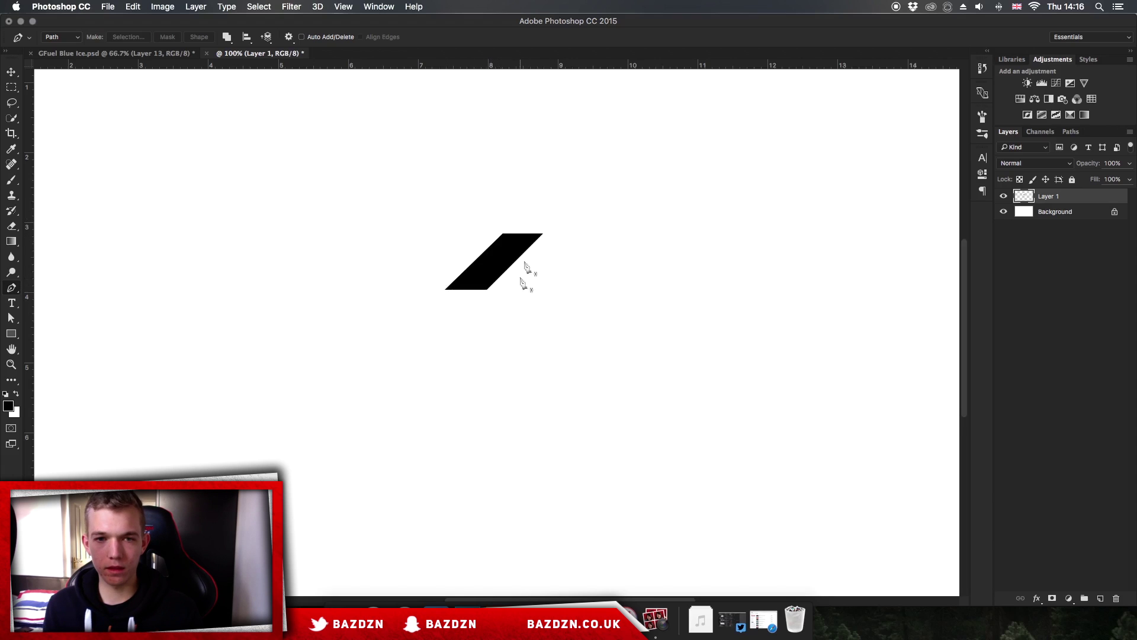
pyautogui.press('v')
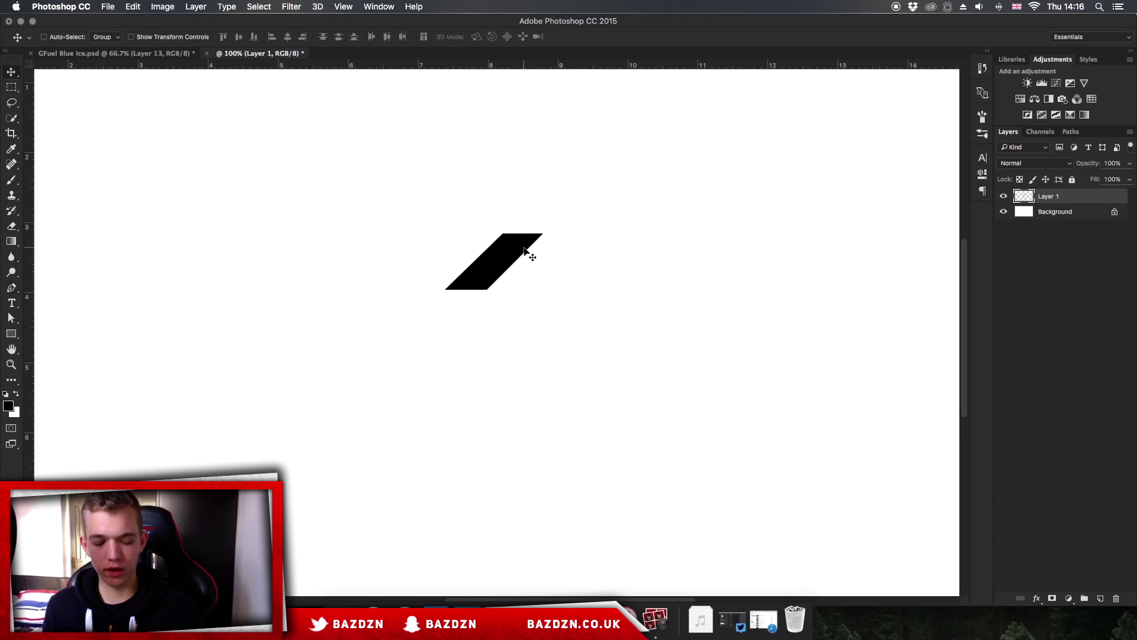
# - Alt-drag duplicates of the black stripe to form a row of five evenly spaced stripes
pyautogui.press('super')
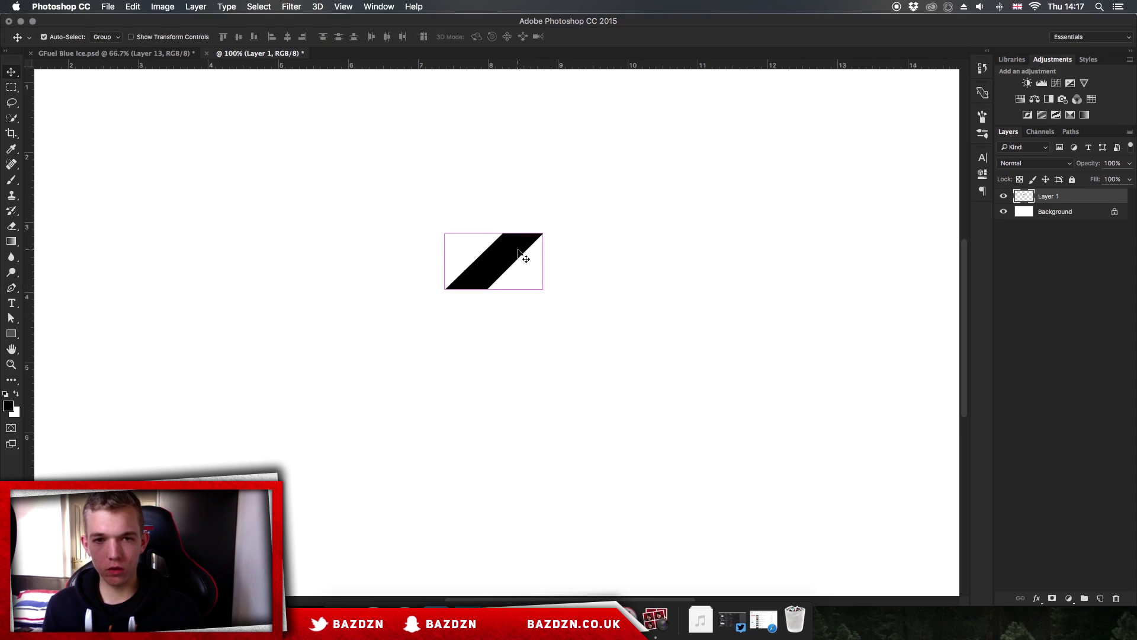
pyautogui.moveTo(507, 254); pyautogui.dragTo(724, 266)
pyautogui.press('super+minus')
pyautogui.press('super+minus')
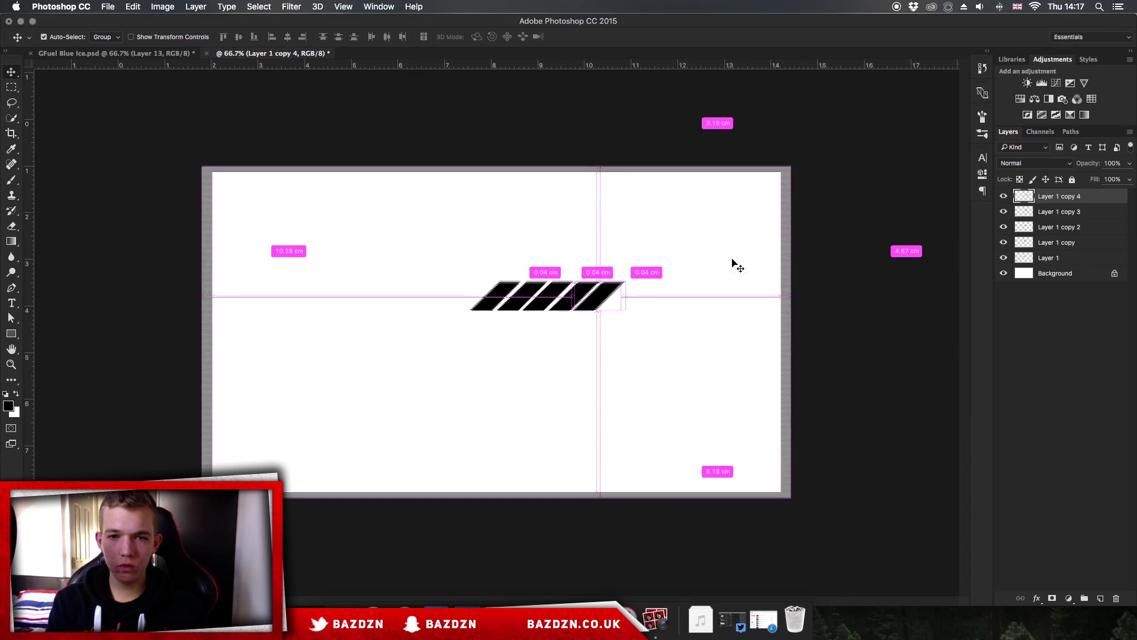
pyautogui.press('super+equal')
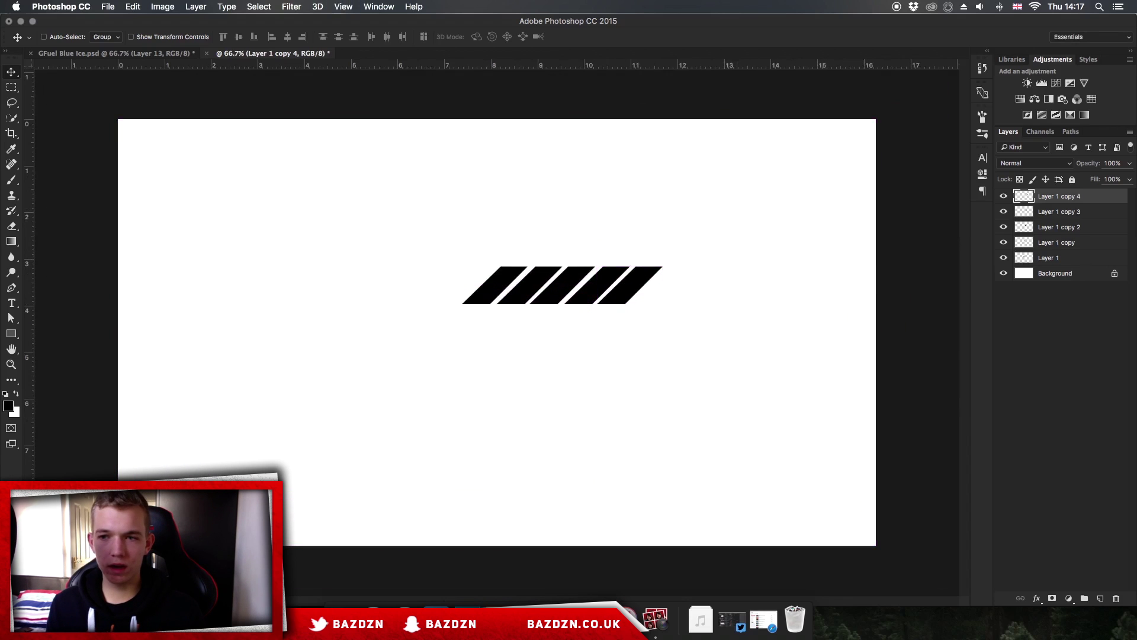
# - Merge all five stripe layers into one and shift the row slightly left and down
pyautogui.keyDown('shift'); pyautogui.click(1085, 262); pyautogui.keyUp('shift')
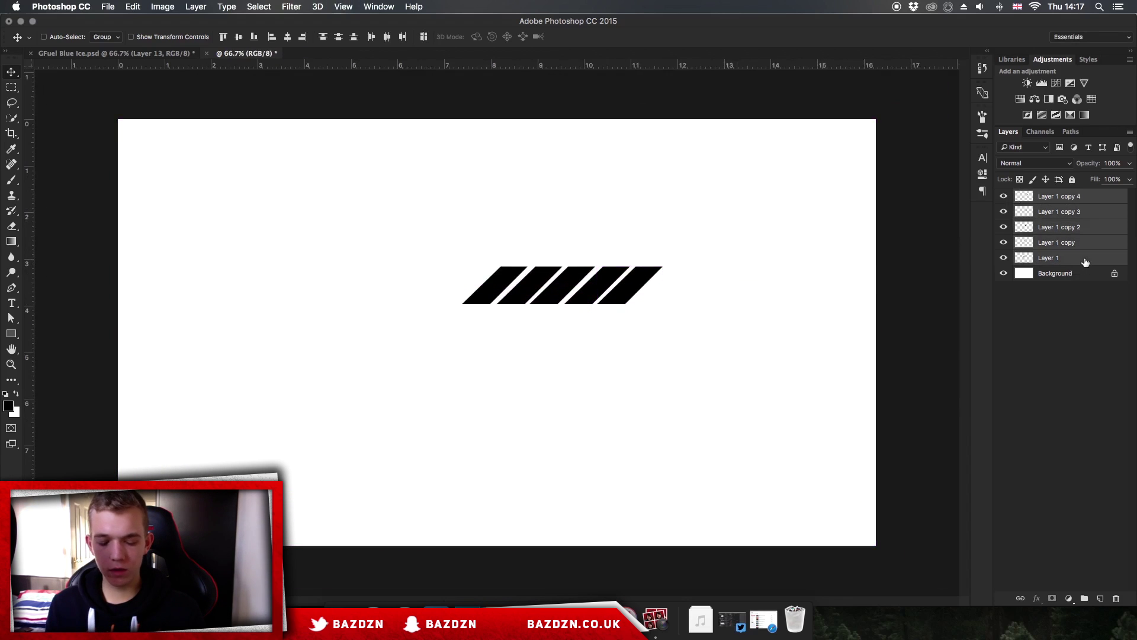
pyautogui.click(1085, 262)
pyautogui.keyDown('shift'); pyautogui.click(1090, 198); pyautogui.keyUp('shift')
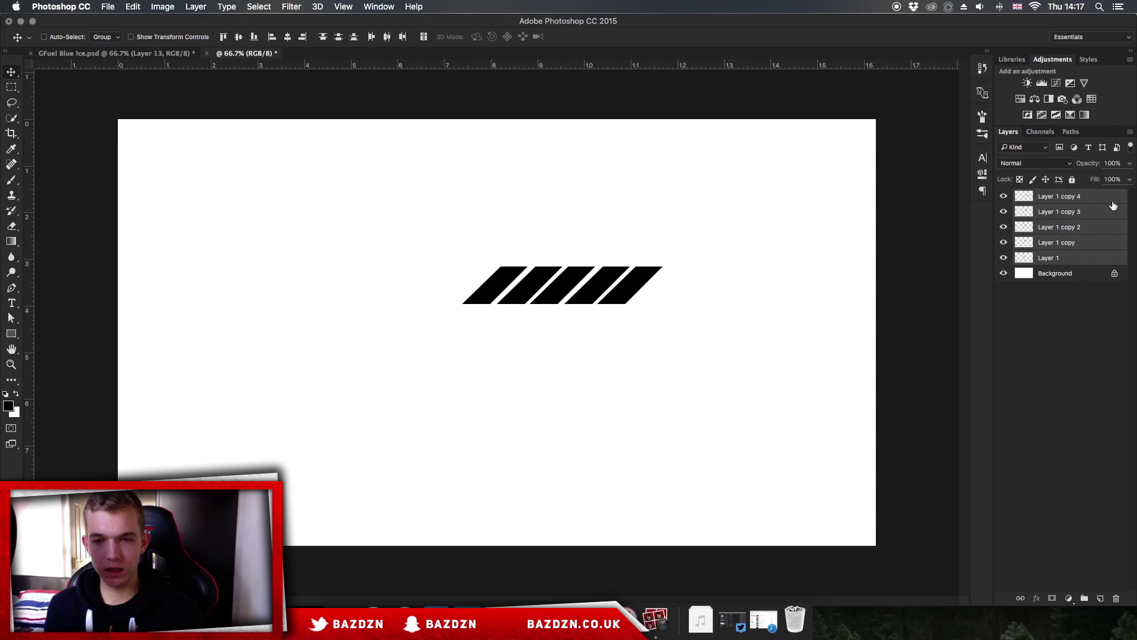
pyautogui.press('super+e')
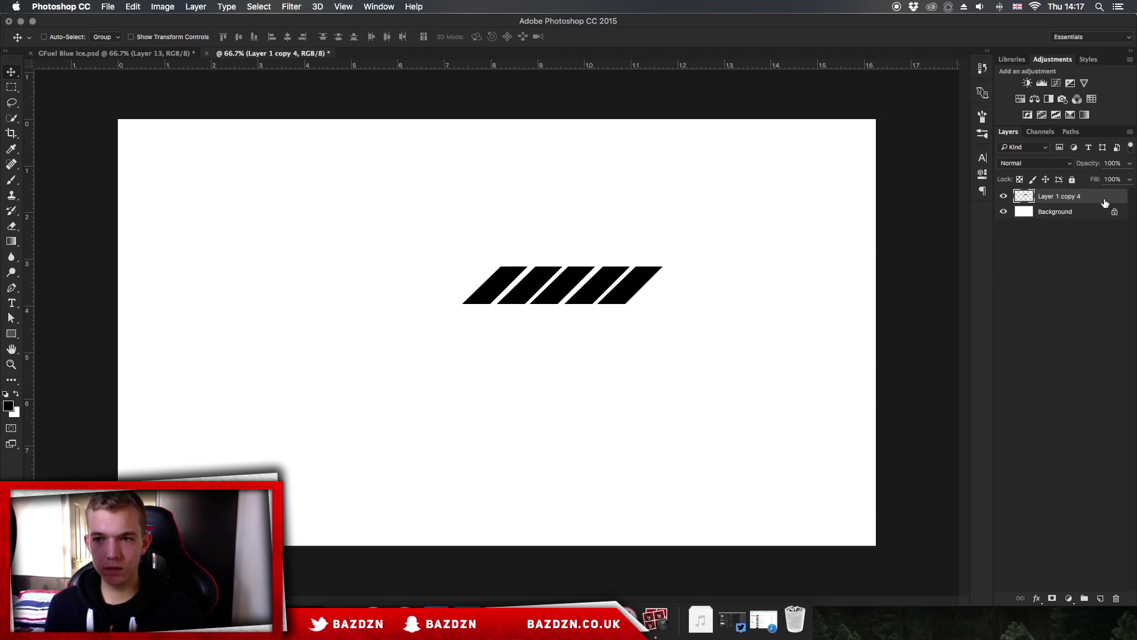
pyautogui.moveTo(585, 286); pyautogui.dragTo(520, 297)
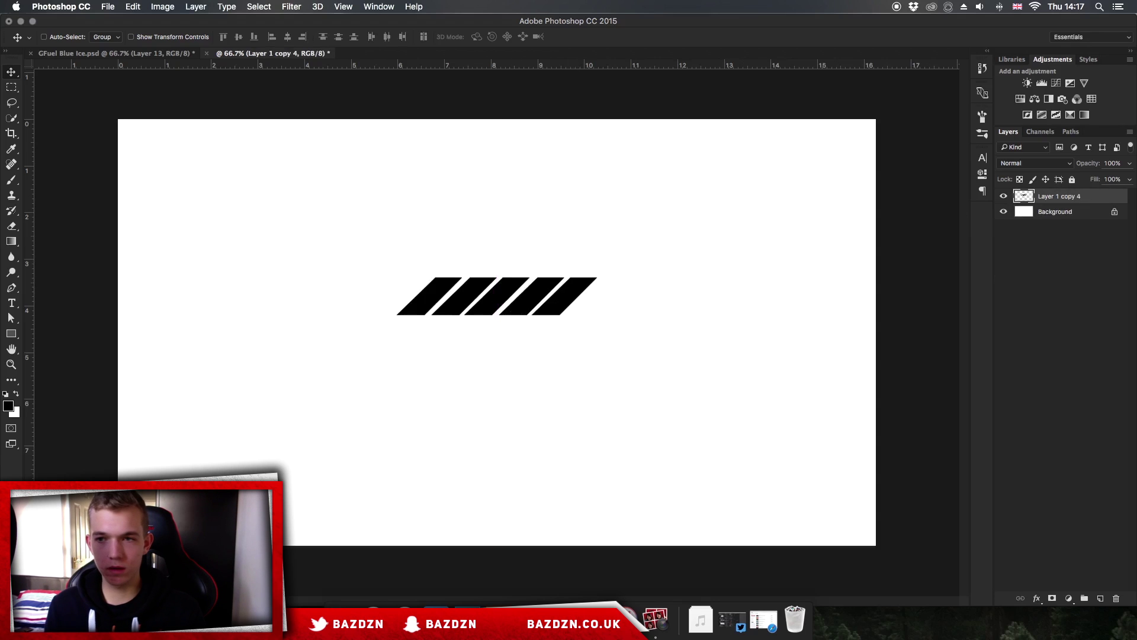
# - Load the merged stripes as a selection and define them as brush preset 'Sampled Brush 162'
pyautogui.keyDown('super'); pyautogui.click(1026, 198); pyautogui.keyUp('super')
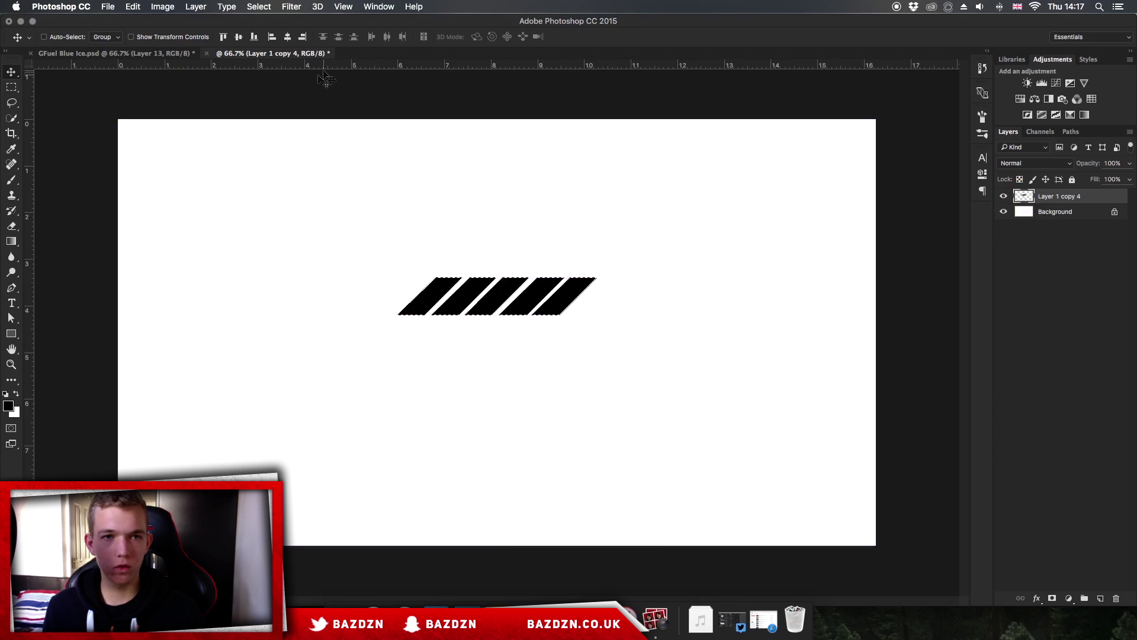
pyautogui.click(133, 7)
pyautogui.click(177, 300)
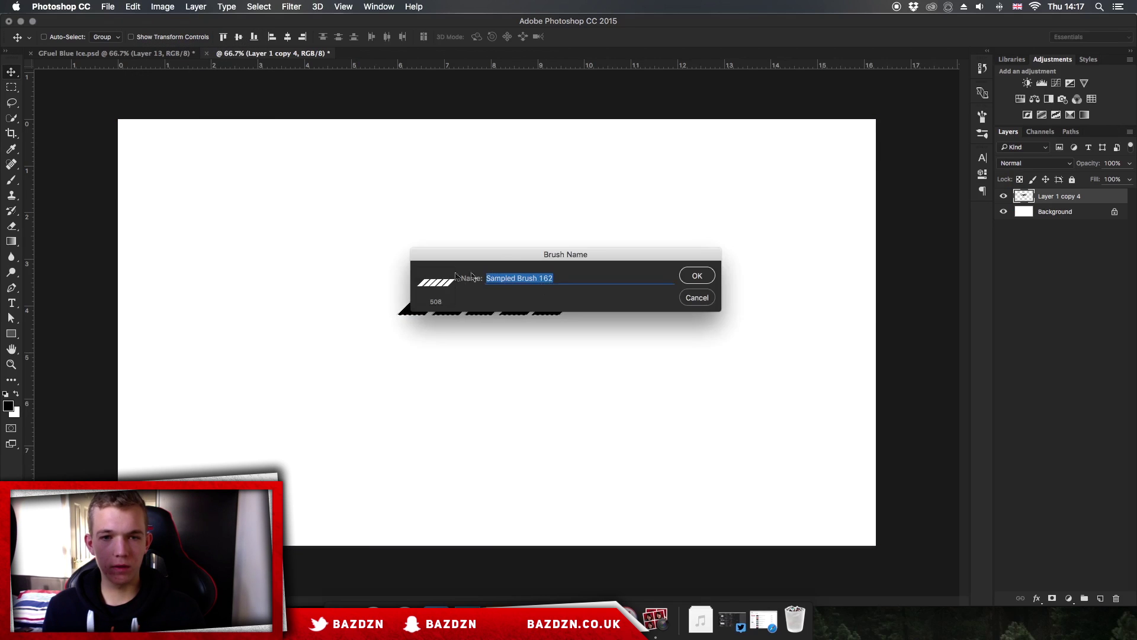
pyautogui.moveTo(486, 278)
pyautogui.mouseDown()
pyautogui.moveTo(571, 278)
pyautogui.moveTo(529, 278)
pyautogui.mouseUp()
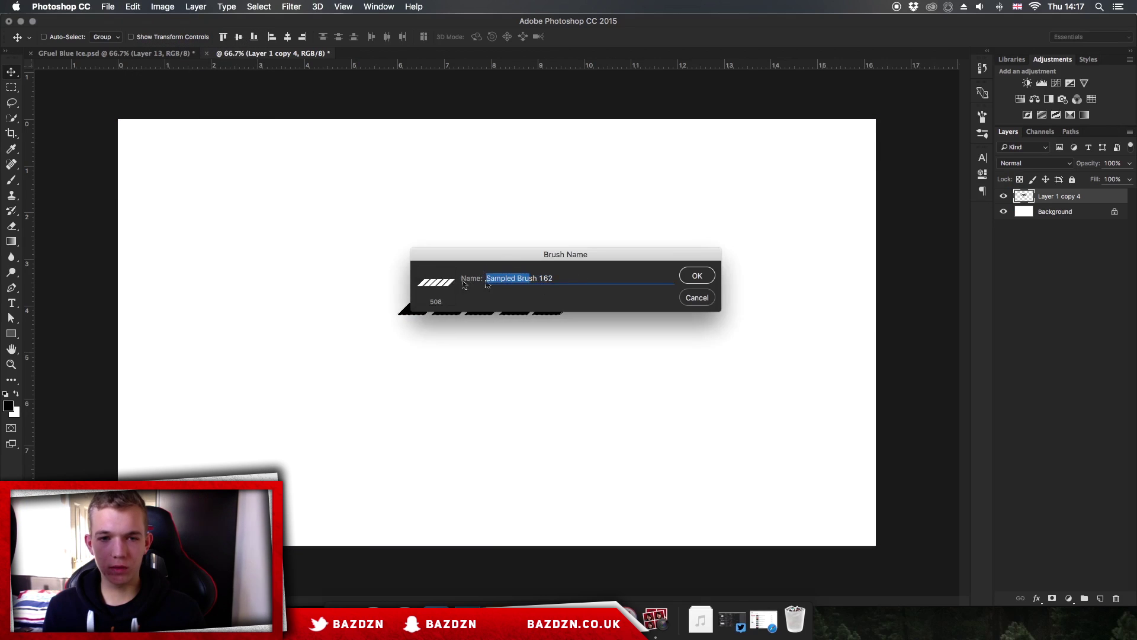
pyautogui.click(699, 277)
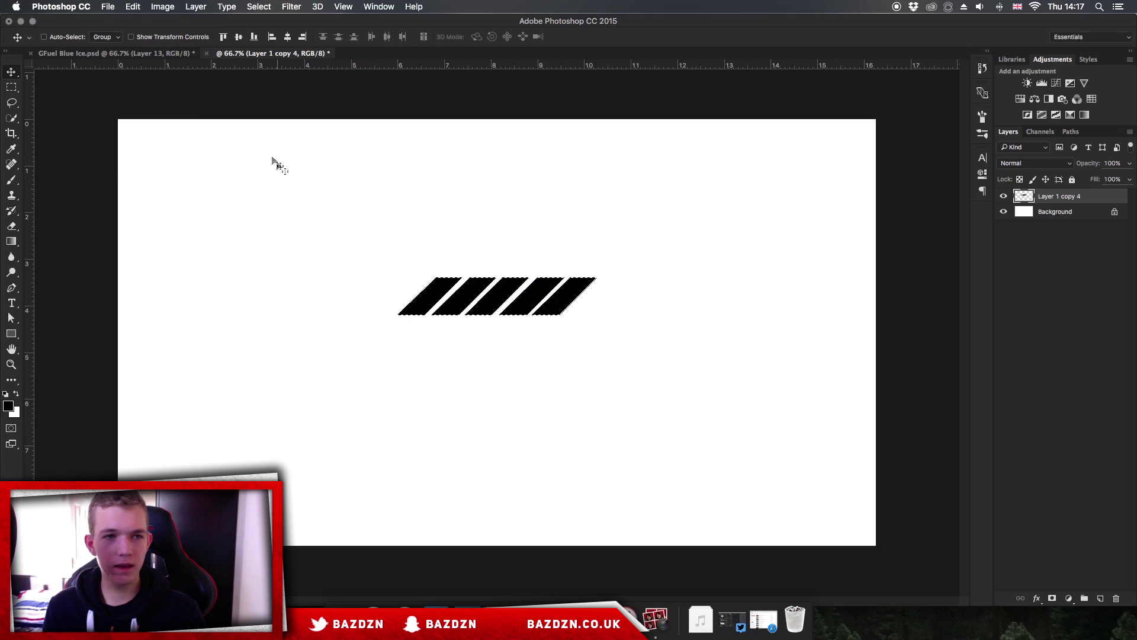
# - Choose the 336 px stripe brush and stamp it once on a new layer near the top
pyautogui.press('b')
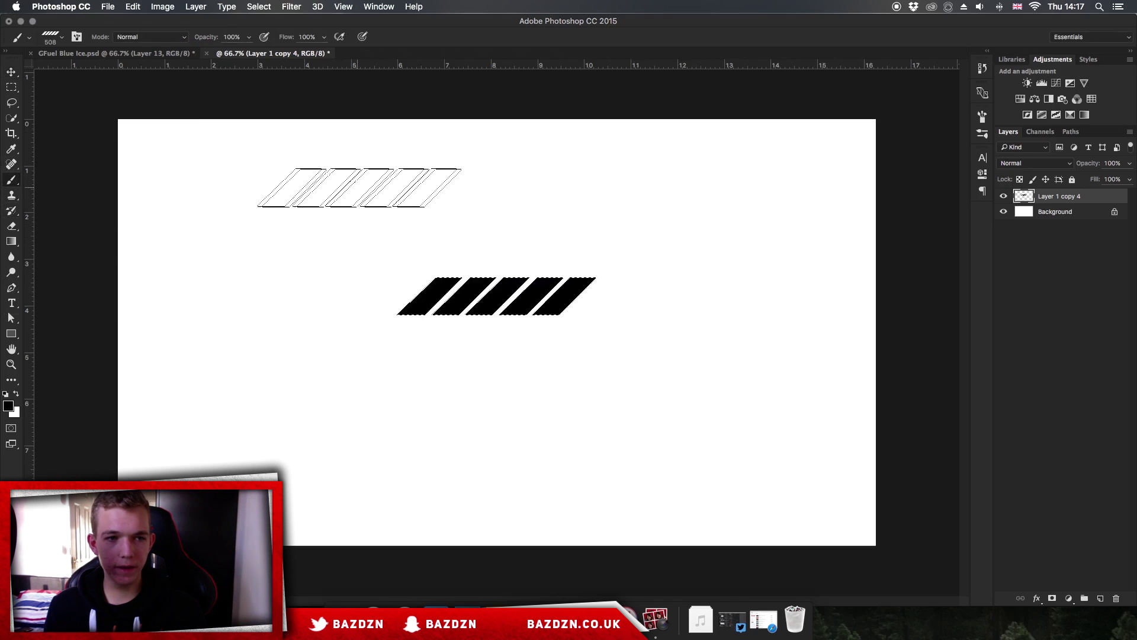
pyautogui.rightClick(416, 186)
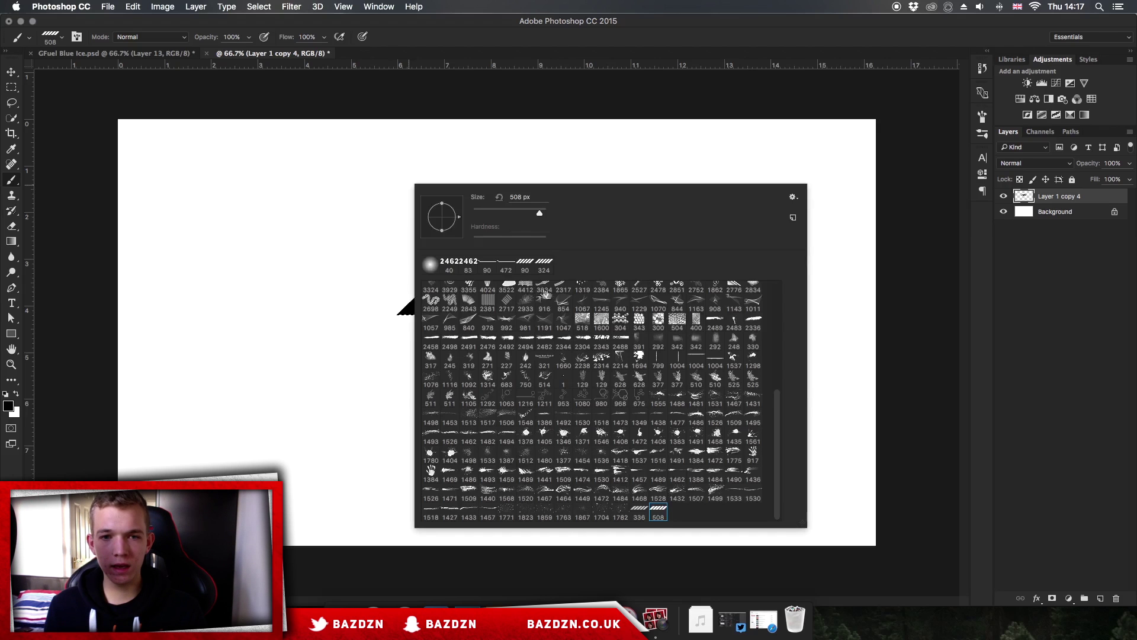
pyautogui.click(640, 510)
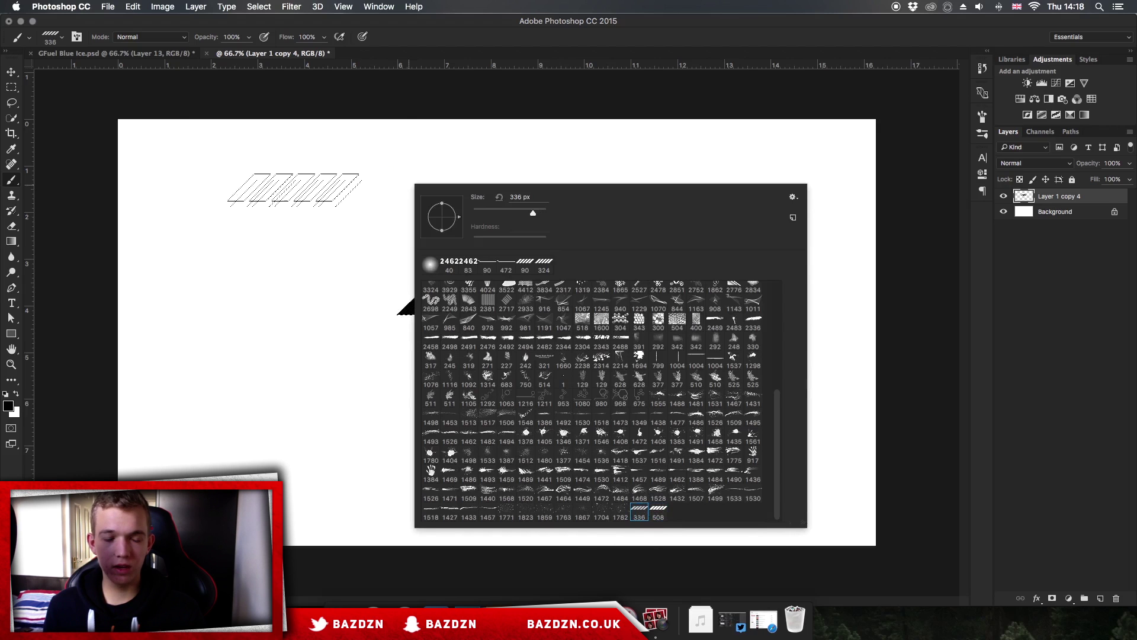
pyautogui.click(294, 189)
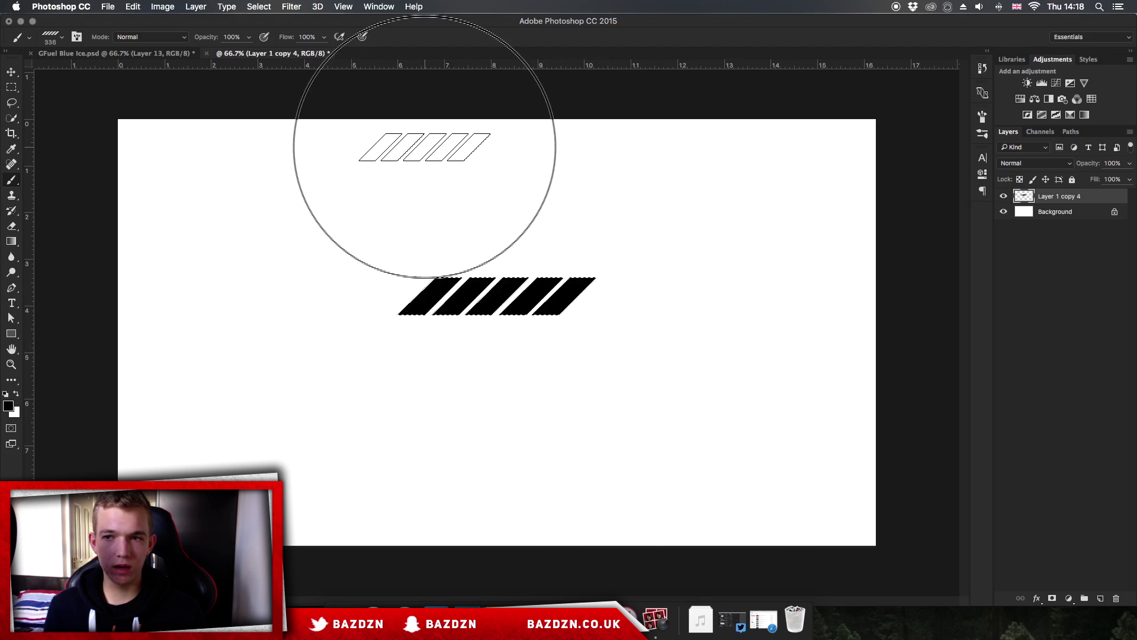
pyautogui.click(1100, 599)
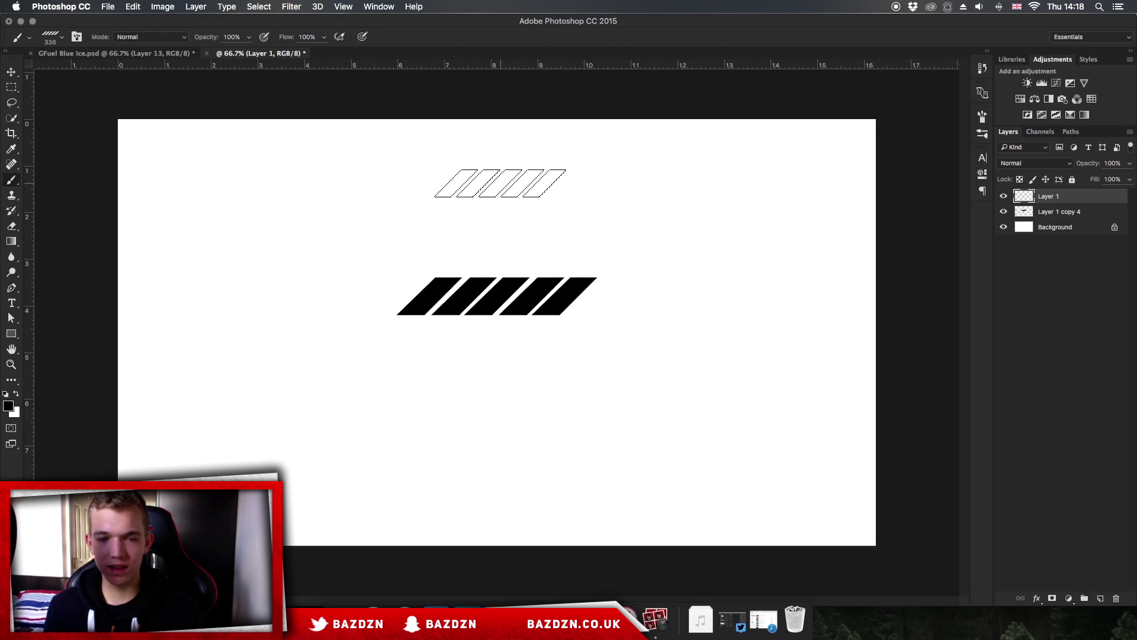
pyautogui.click(442, 180)
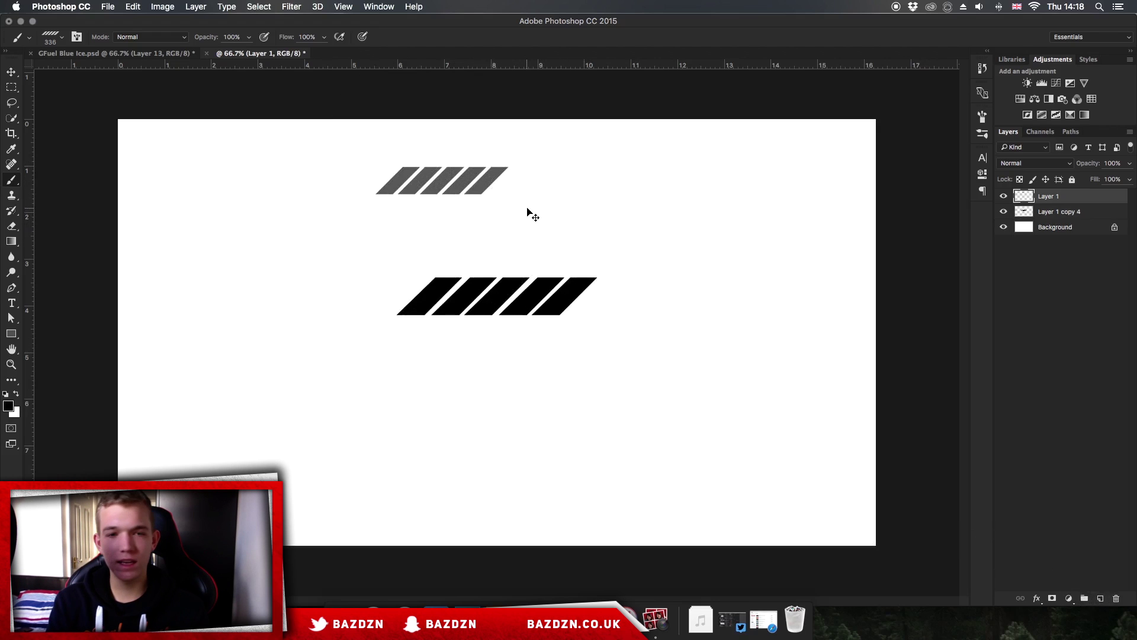
# - Remove the duplicate stamps, delete the grey stripes layer, and zoom out to the whole canvas
pyautogui.press('super+plus')
pyautogui.scroll(5, 527, 208)
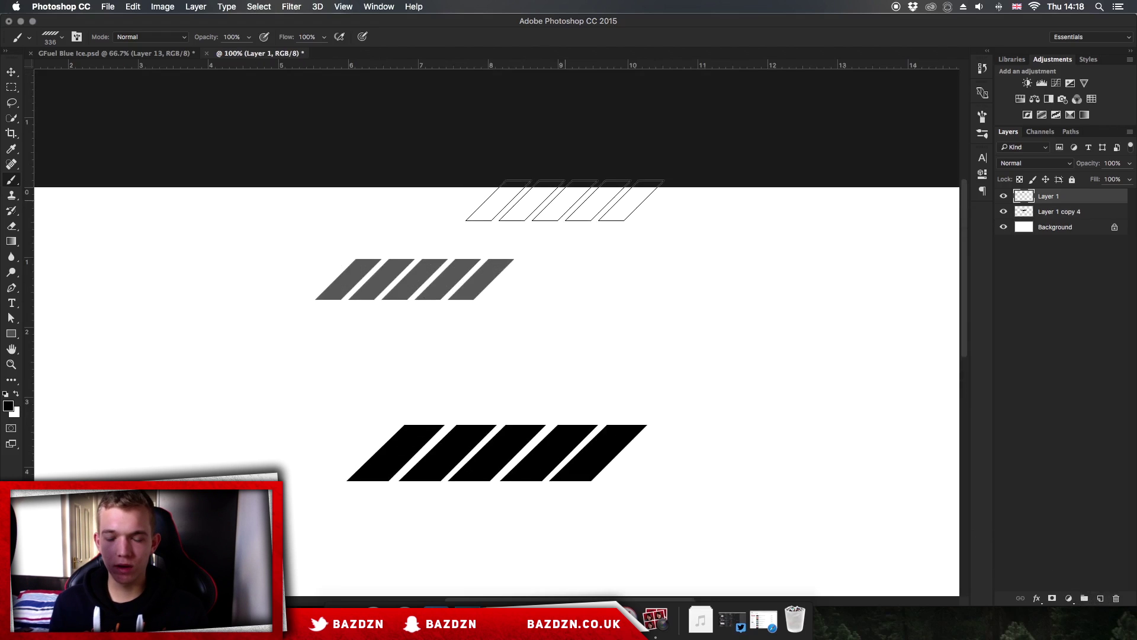
pyautogui.press('super+j')
pyautogui.press('super+j')
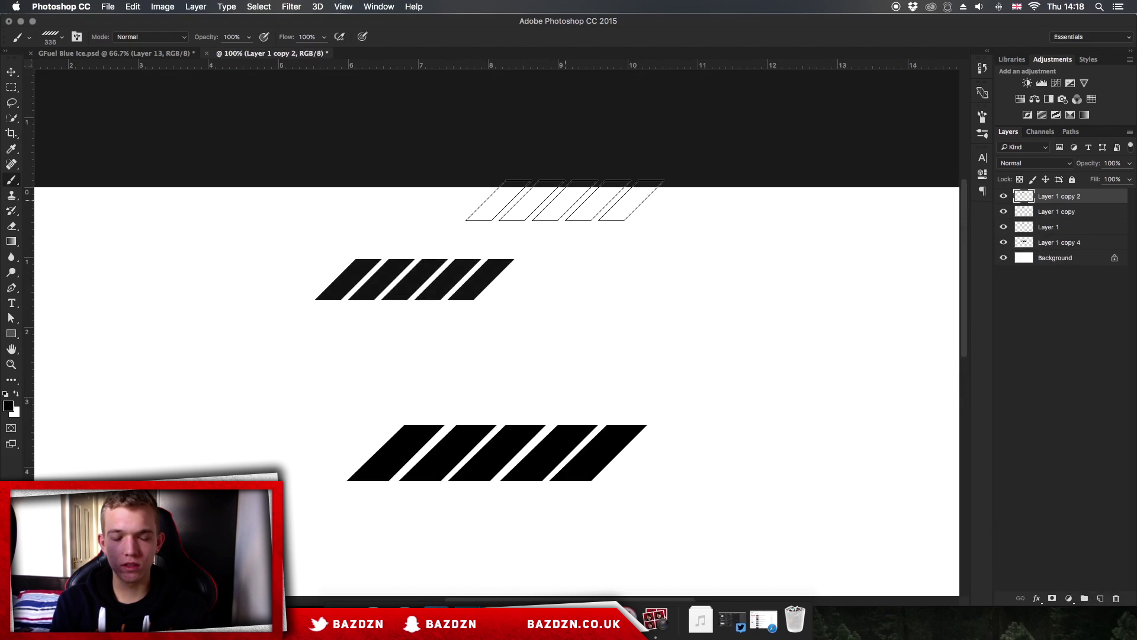
pyautogui.press('super+alt+z')
pyautogui.press('super+alt+z')
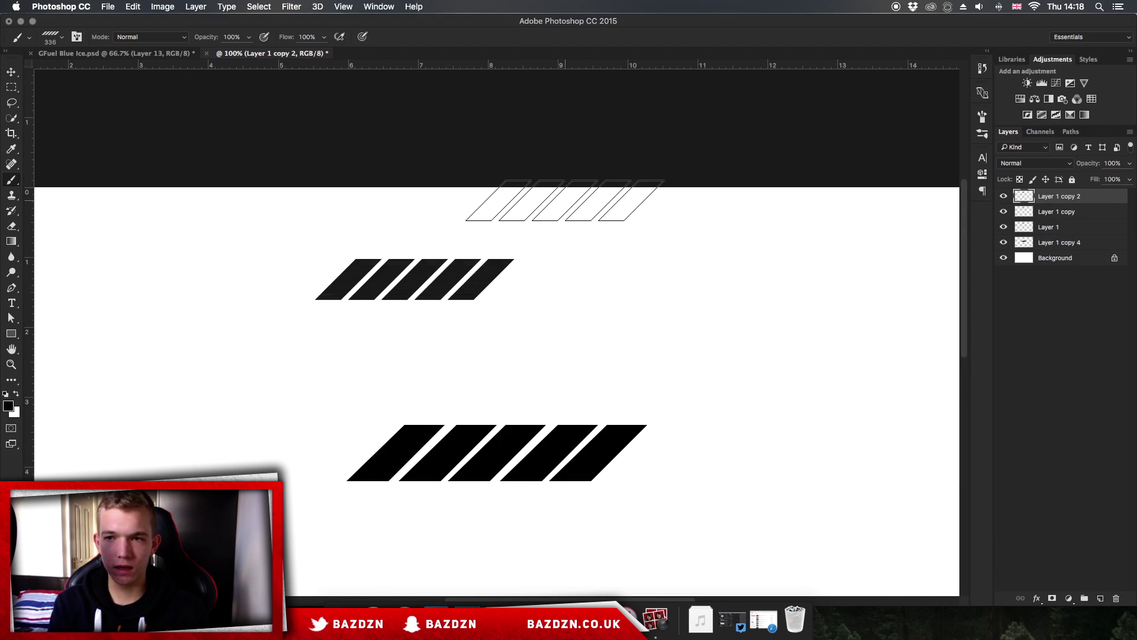
pyautogui.press('Delete')
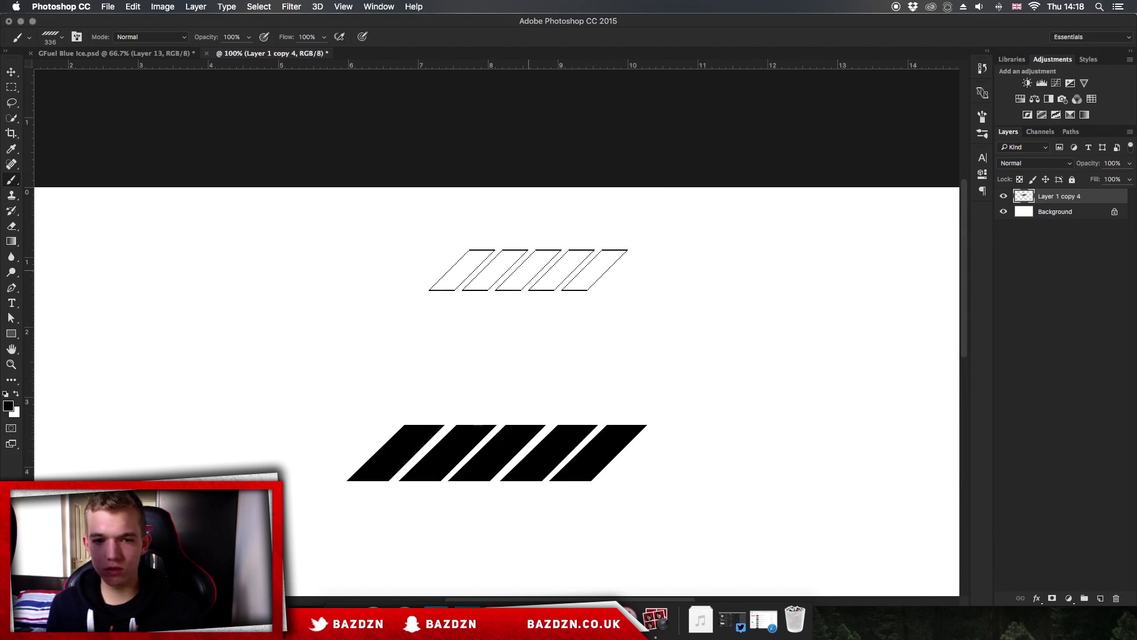
pyautogui.scroll(-3, 500, 272)
pyautogui.press('super+minus')
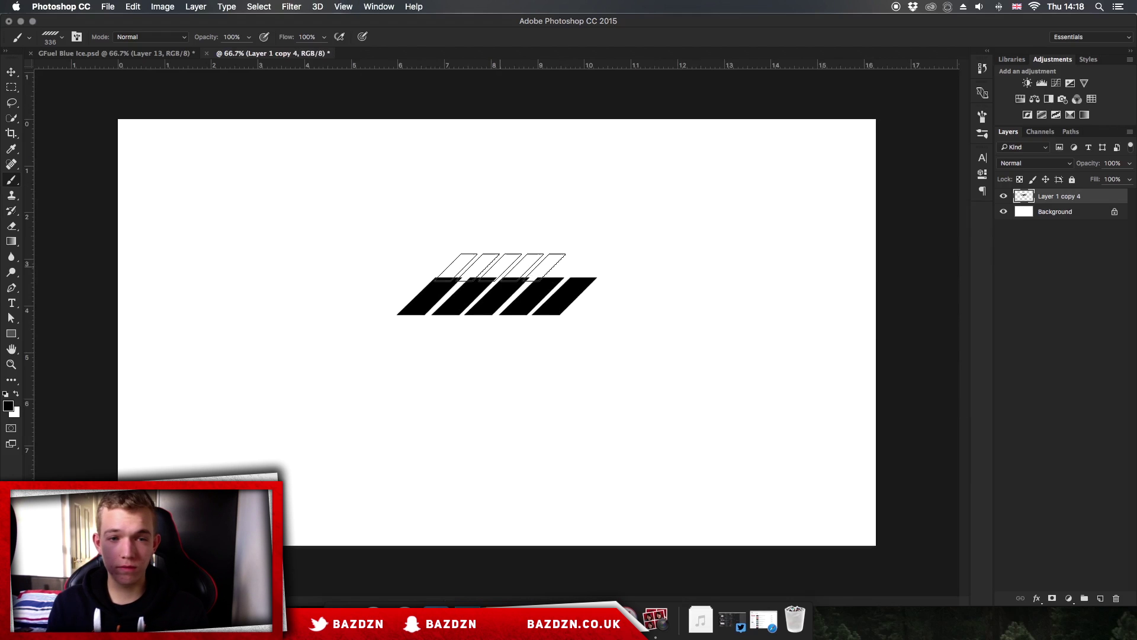
pyautogui.rightClick(534, 314)
# - Set the foreground colour to pure red (#ff0000)
pyautogui.click(9, 406)
pyautogui.click(8, 406)
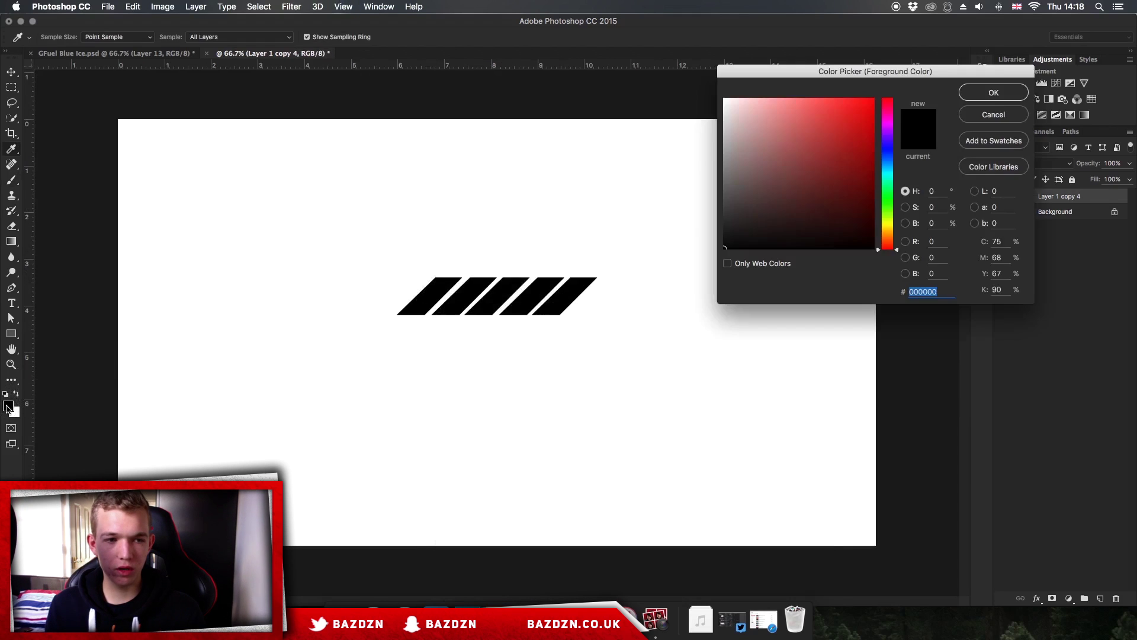
pyautogui.moveTo(823, 133); pyautogui.dragTo(882, 77)
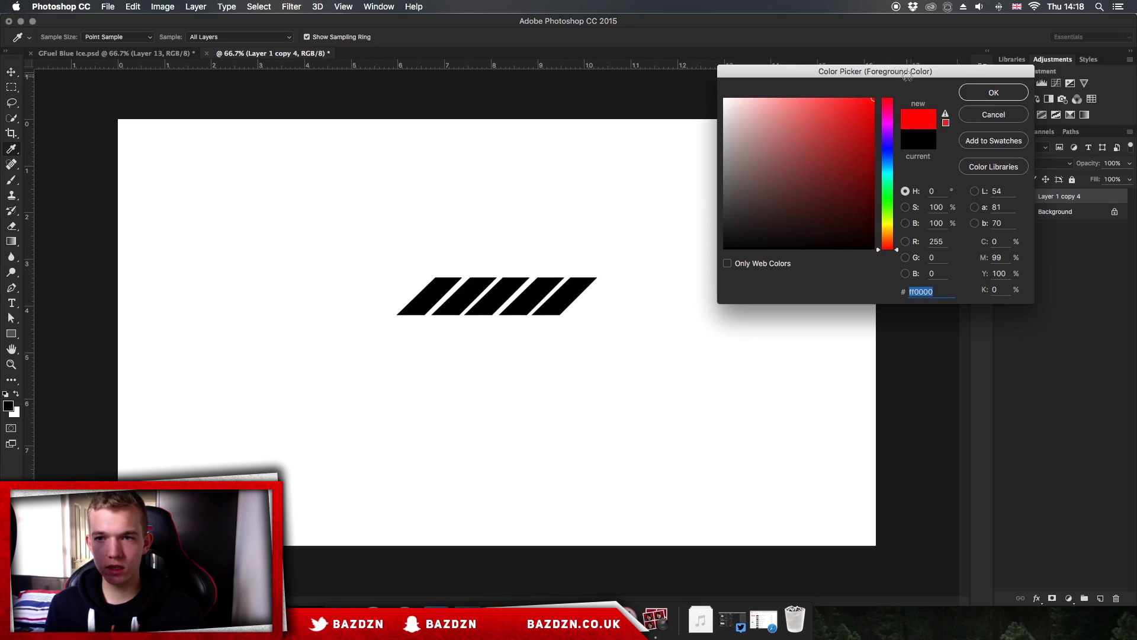
pyautogui.click(994, 93)
# - Stamp eight red stripe sets around the canvas, then delete that test layer
pyautogui.click(520, 193)
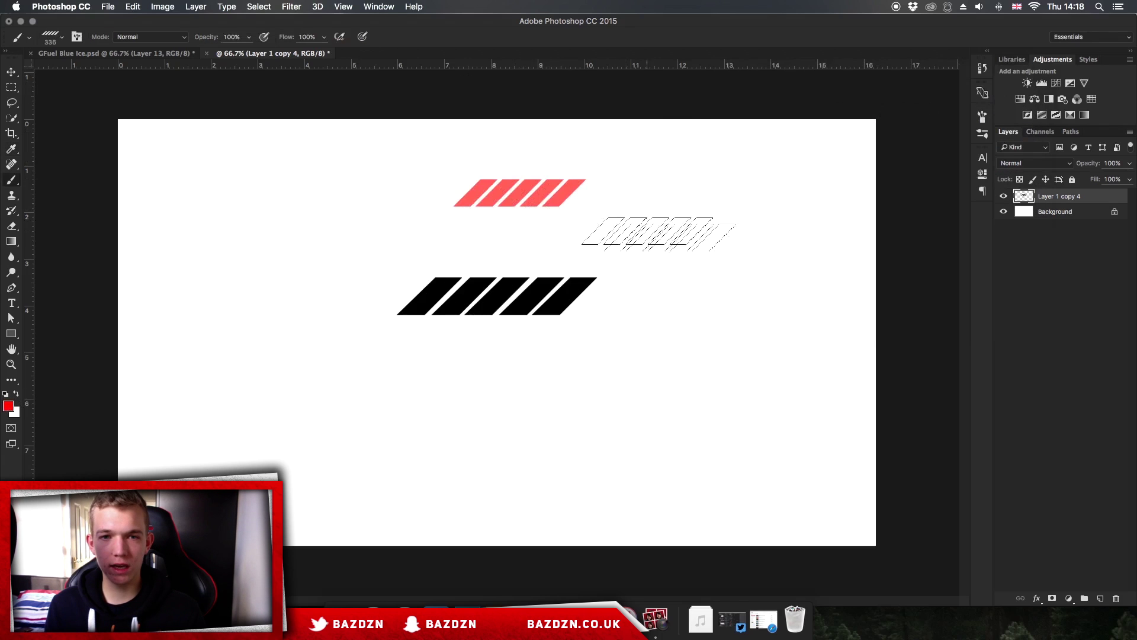
pyautogui.click(699, 247)
pyautogui.click(715, 340)
pyautogui.click(568, 390)
pyautogui.click(458, 405)
pyautogui.click(347, 289)
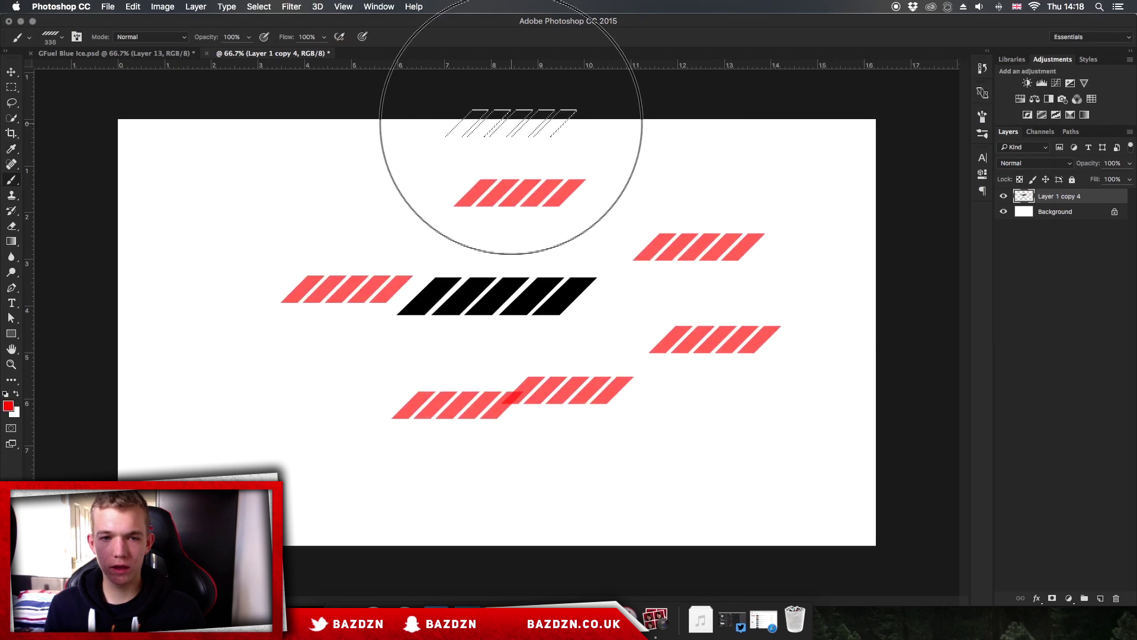
pyautogui.click(506, 122)
pyautogui.click(309, 181)
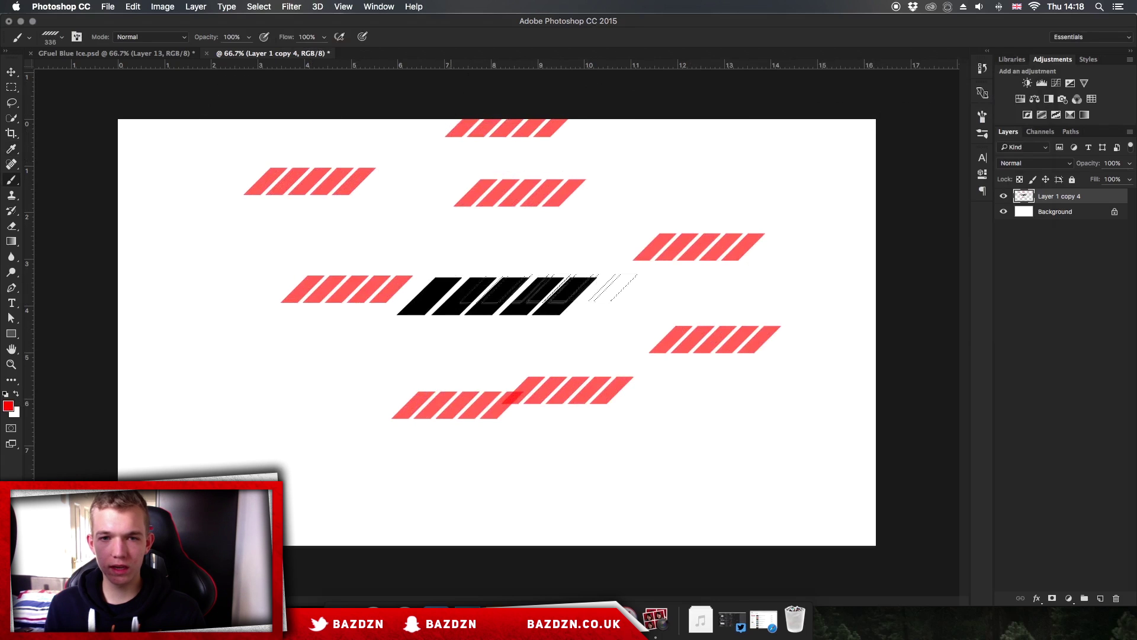
pyautogui.press('Delete')
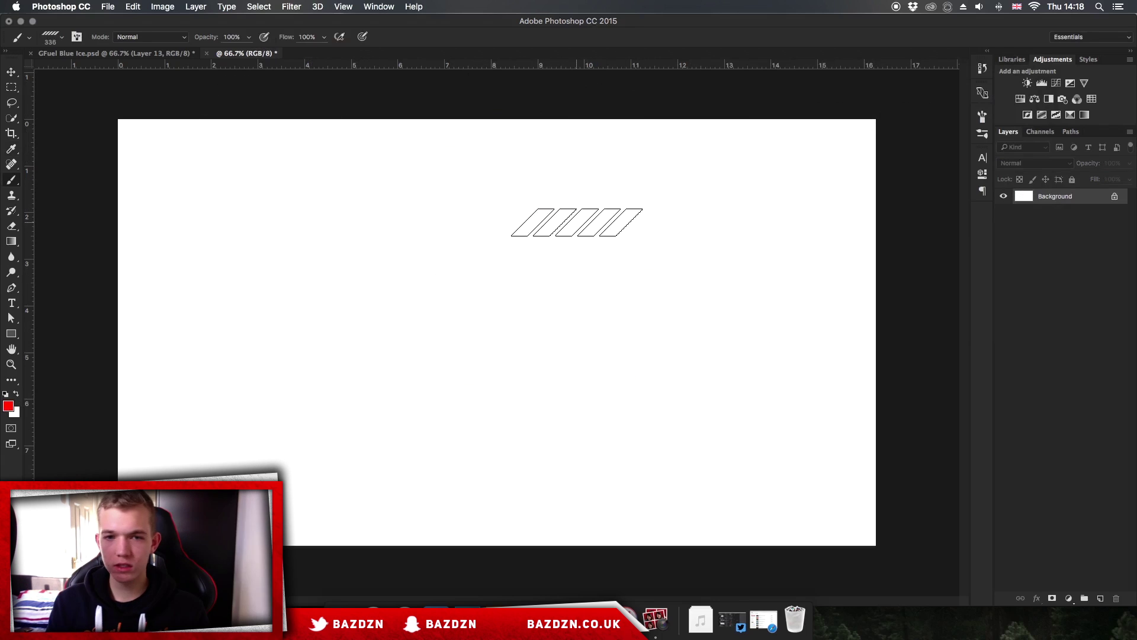
# - Add a new empty layer in the untitled test document
pyautogui.click(161, 55)
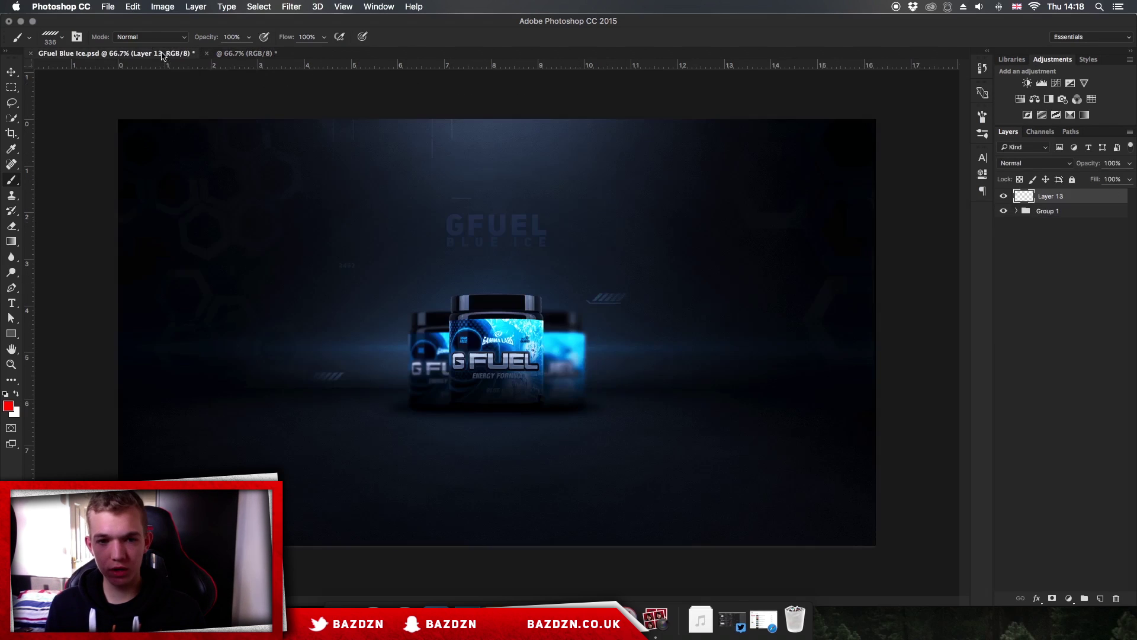
pyautogui.hotkey('ctrl', 'Tab')
pyautogui.press('super+alt+shift+n')
pyautogui.press('p')
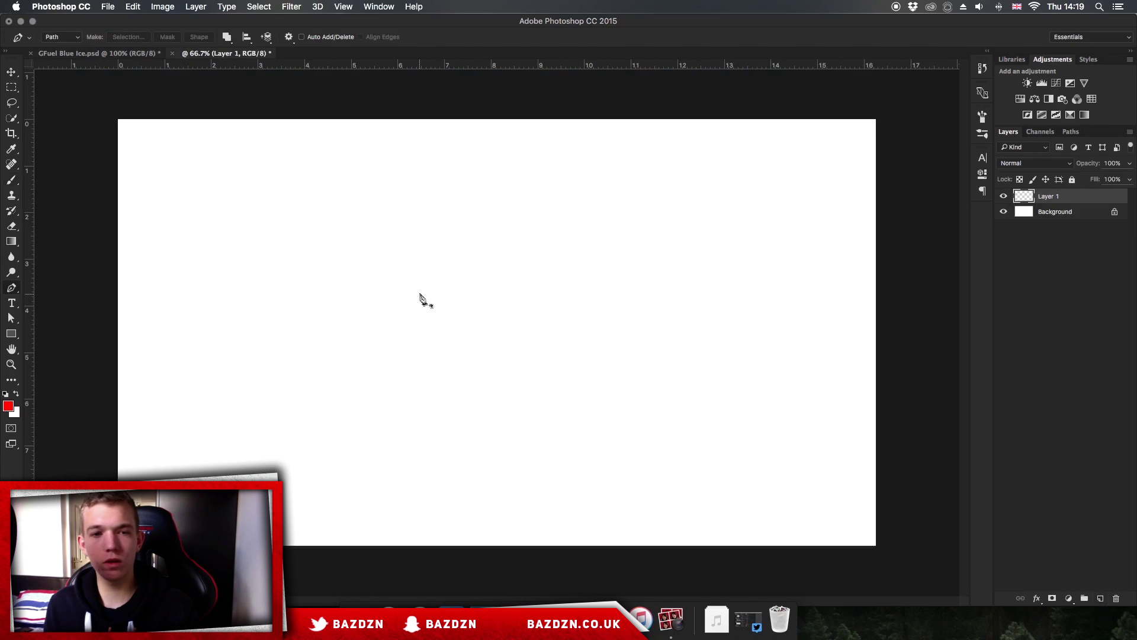
# - Outline the angled shape, a short top edge into a long horizontal bar, and reset colours to black
pyautogui.click(312, 223)
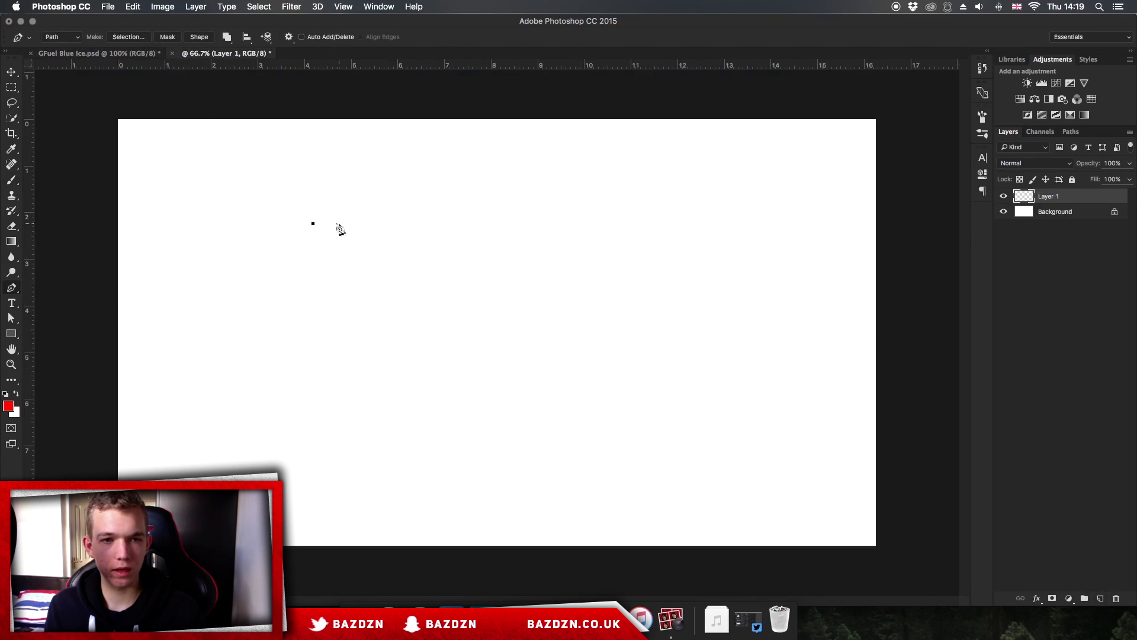
pyautogui.click(326, 224)
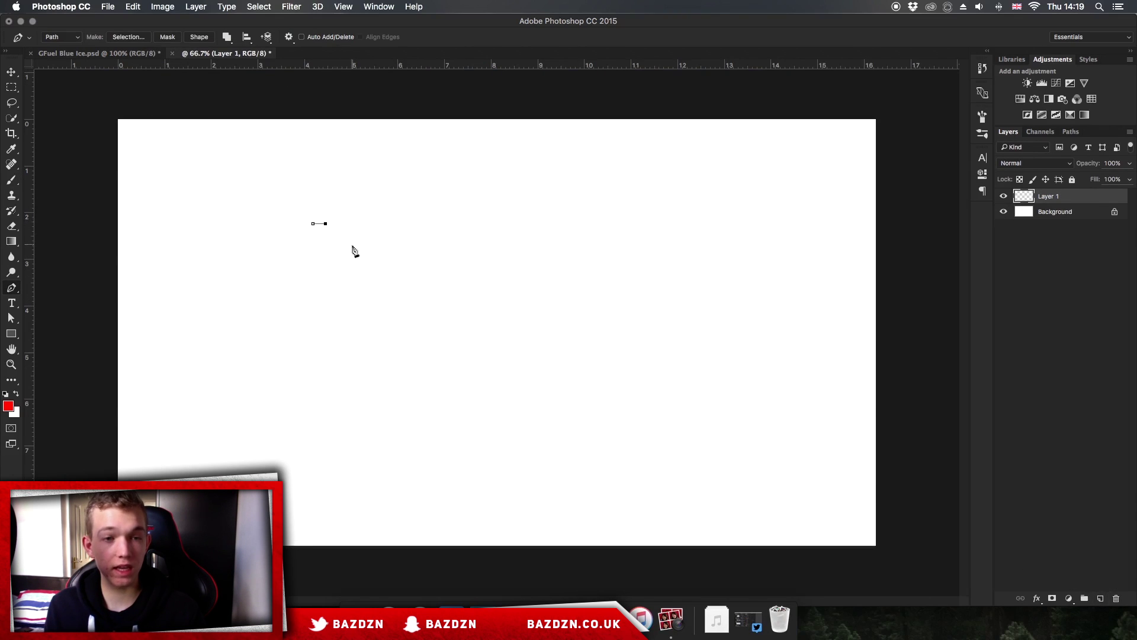
pyautogui.click(485, 239)
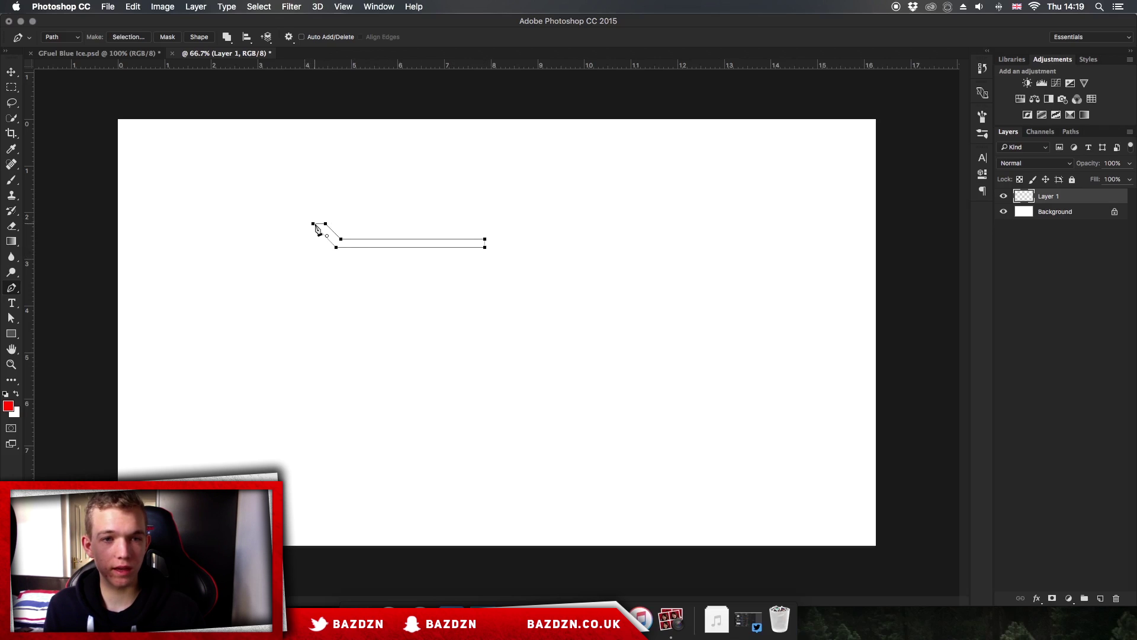
pyautogui.rightClick(453, 240)
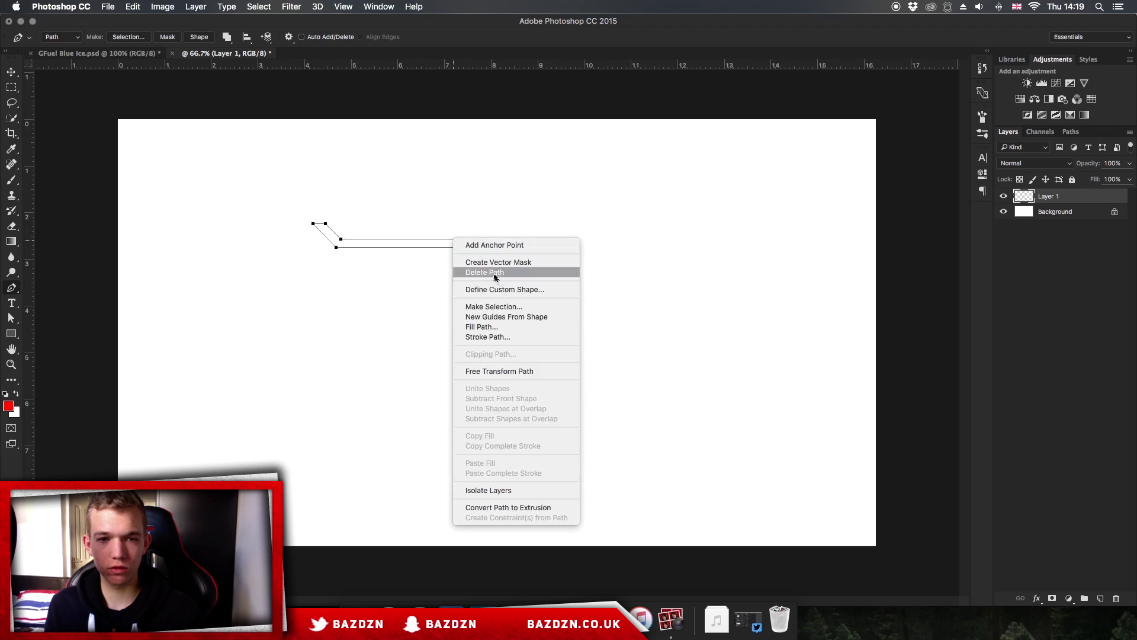
pyautogui.click(5, 407)
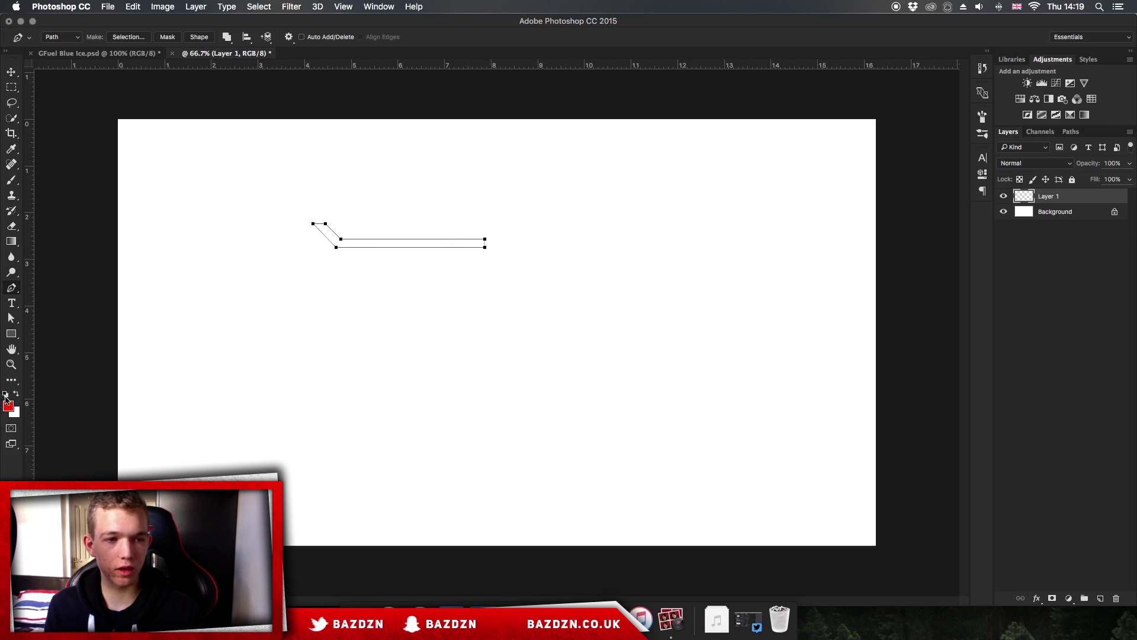
pyautogui.click(5, 393)
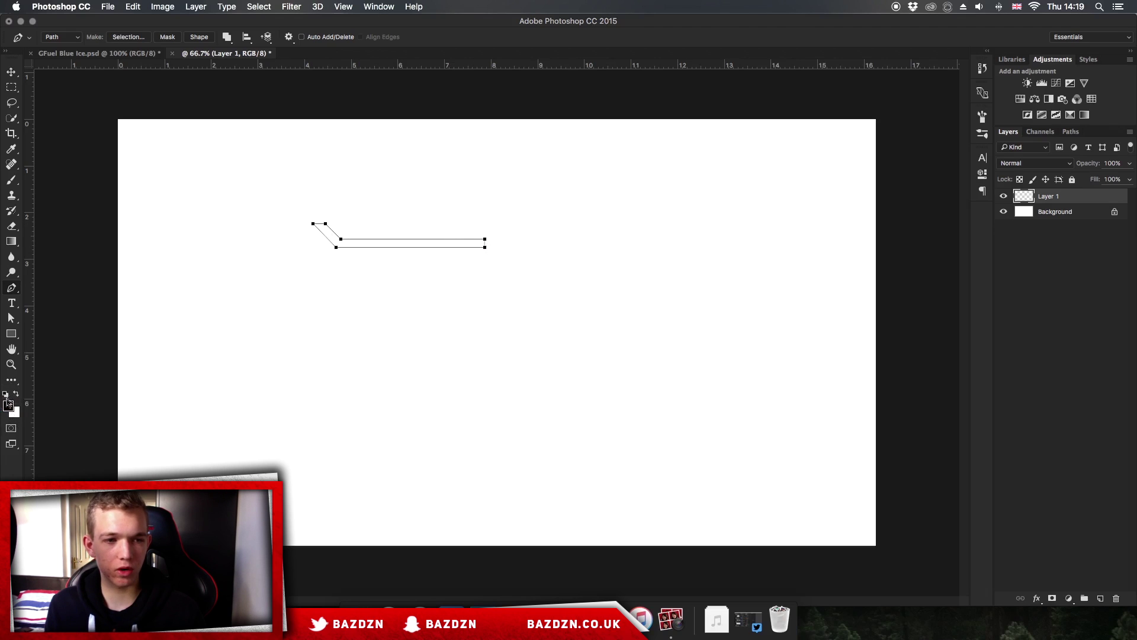
pyautogui.rightClick(389, 241)
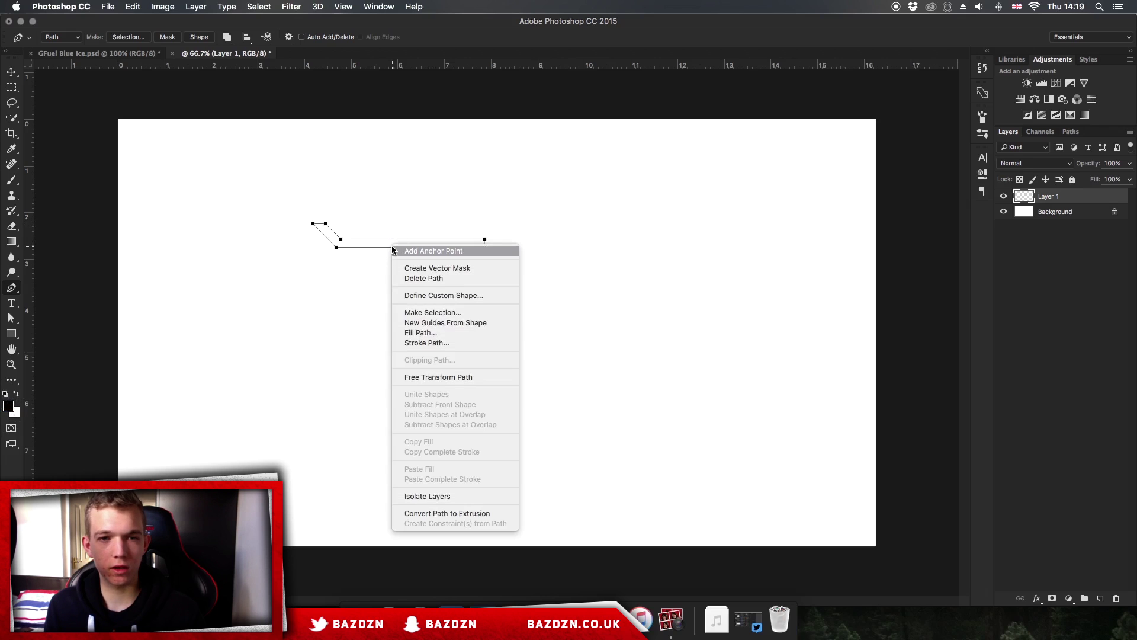
# - Fill the angled path black and define it as a new 434 px brush preset
pyautogui.click(437, 331)
pyautogui.click(644, 225)
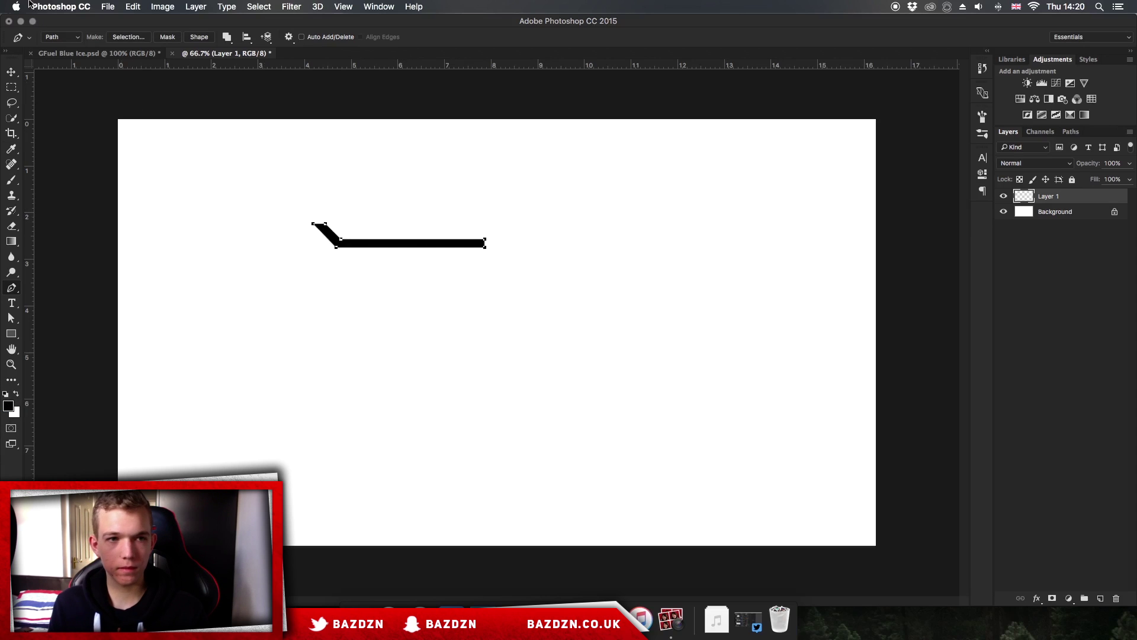
pyautogui.keyDown('super'); pyautogui.click(1032, 202); pyautogui.keyUp('super')
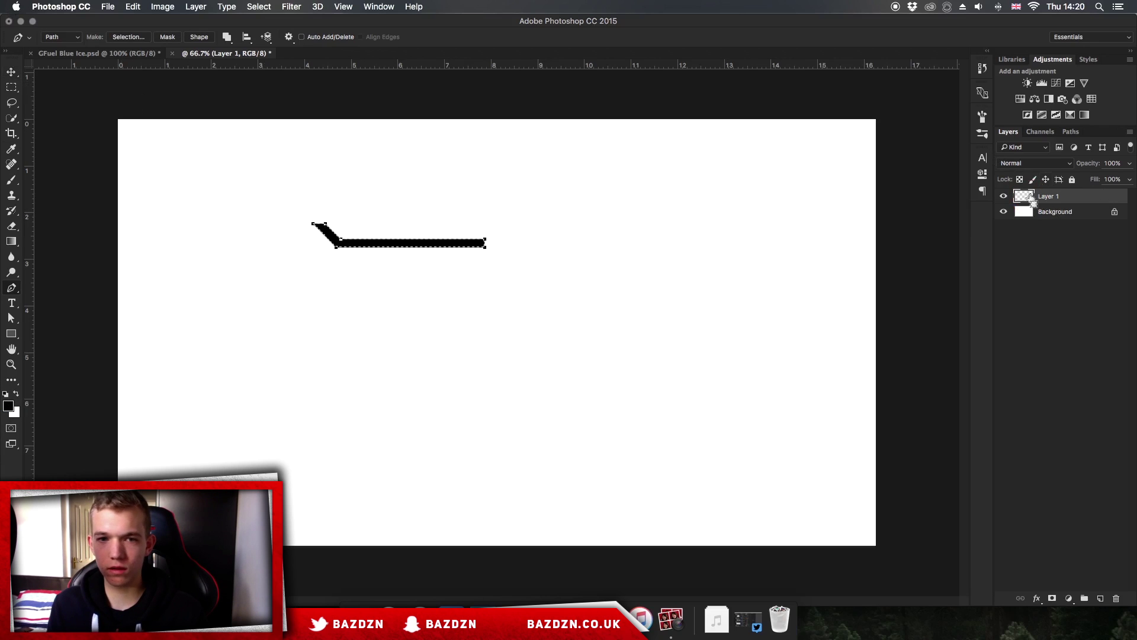
pyautogui.click(133, 7)
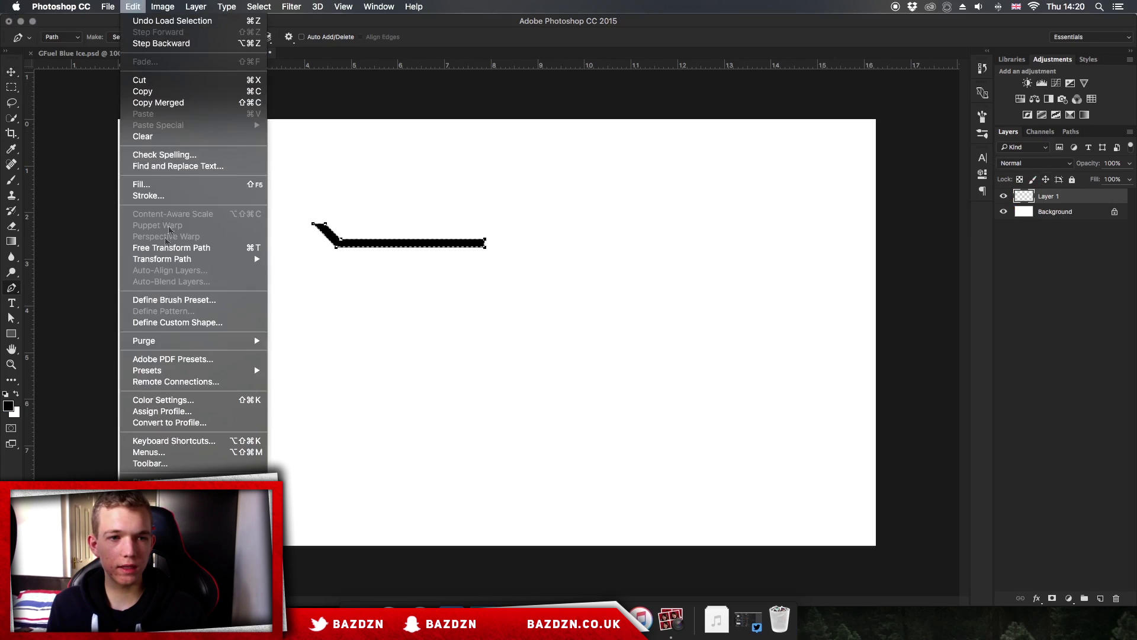
pyautogui.click(178, 300)
pyautogui.click(682, 278)
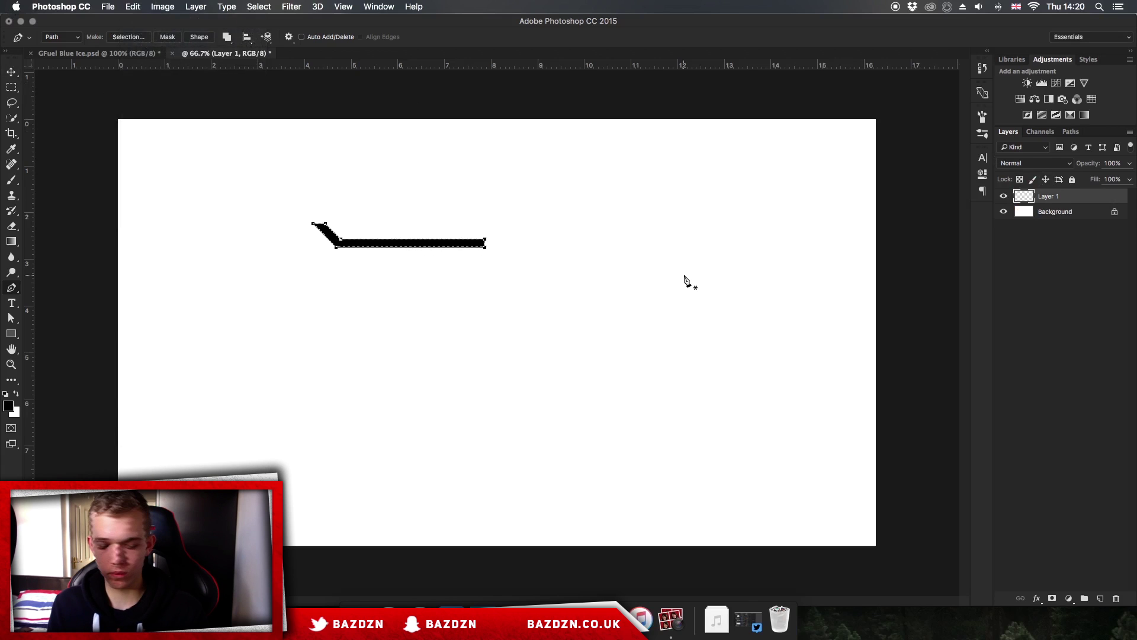
pyautogui.press('b')
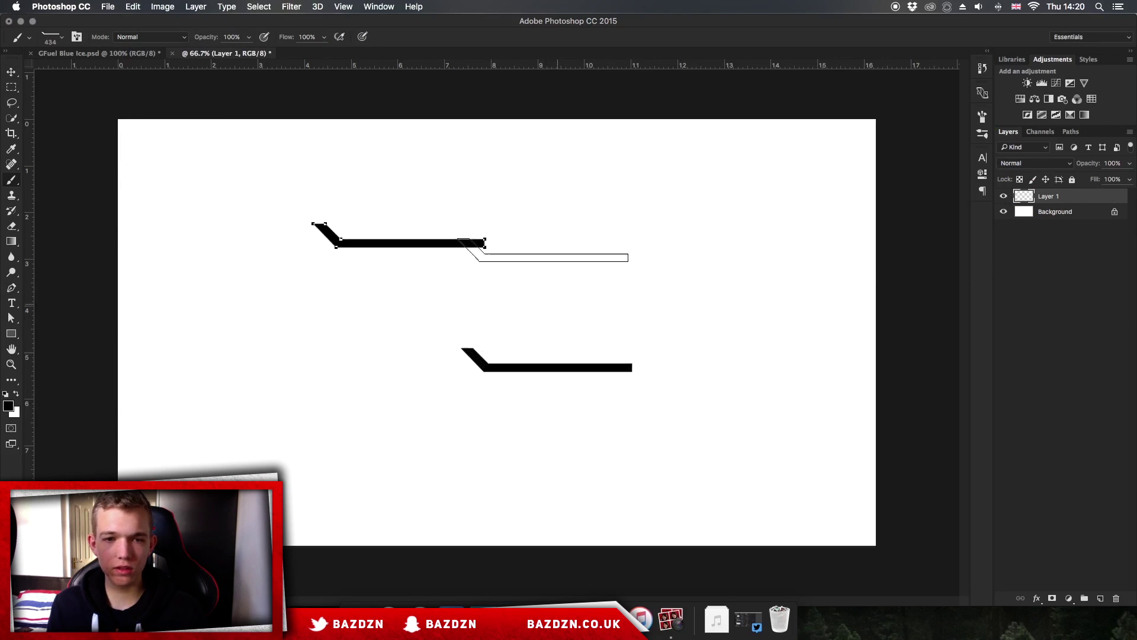
pyautogui.click(110, 54)
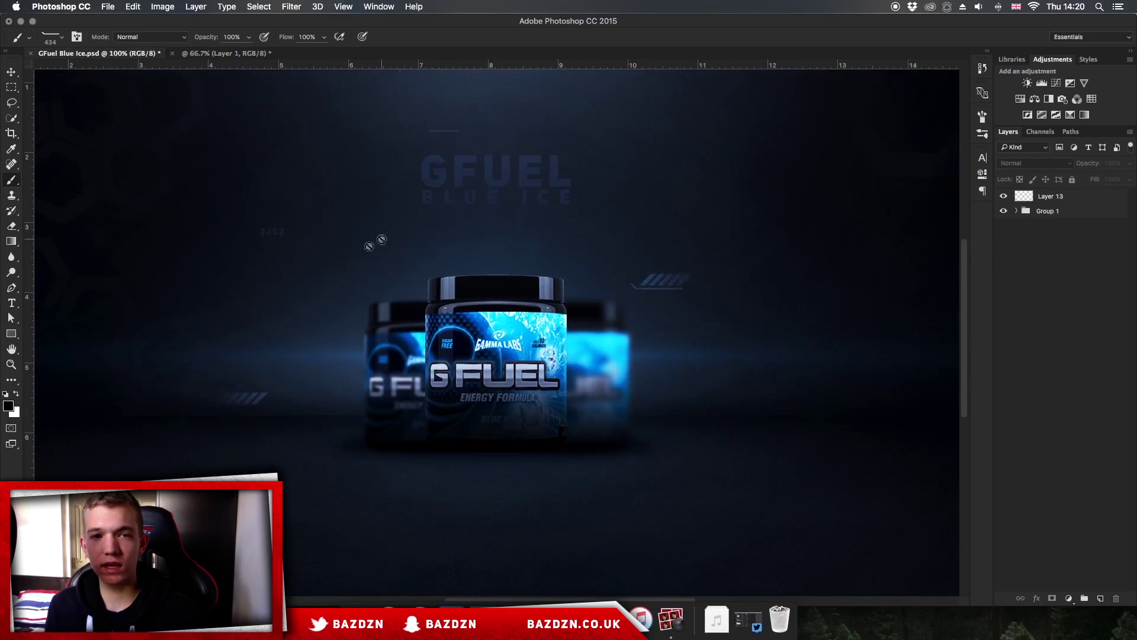
pyautogui.click(207, 55)
pyautogui.moveTo(397, 237); pyautogui.dragTo(535, 185)
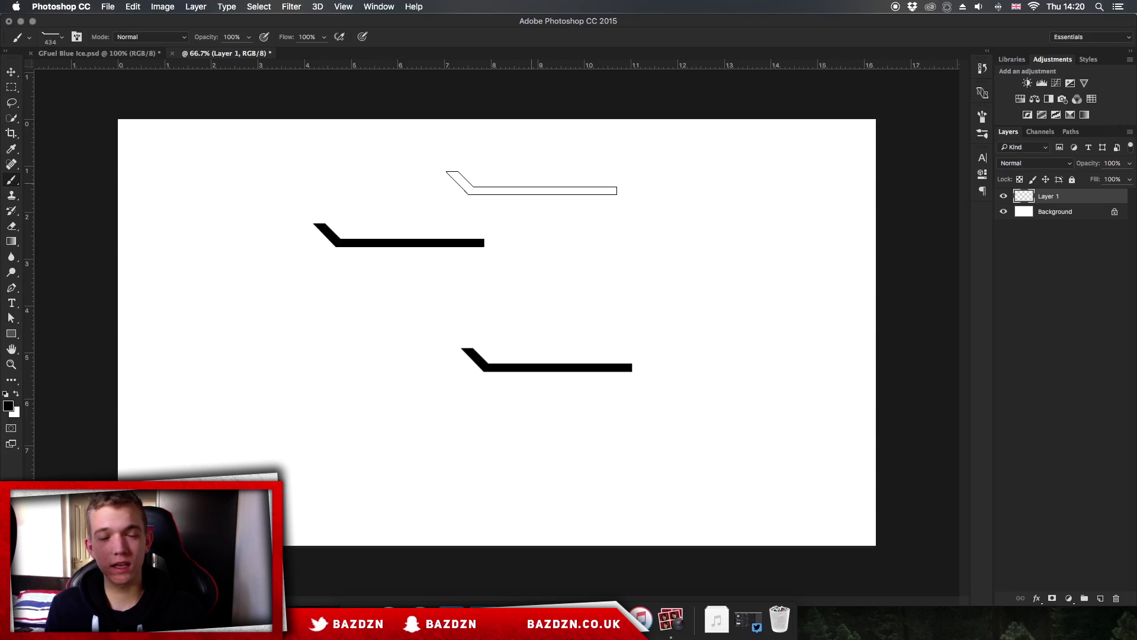
pyautogui.moveTo(531, 186); pyautogui.dragTo(558, 204)
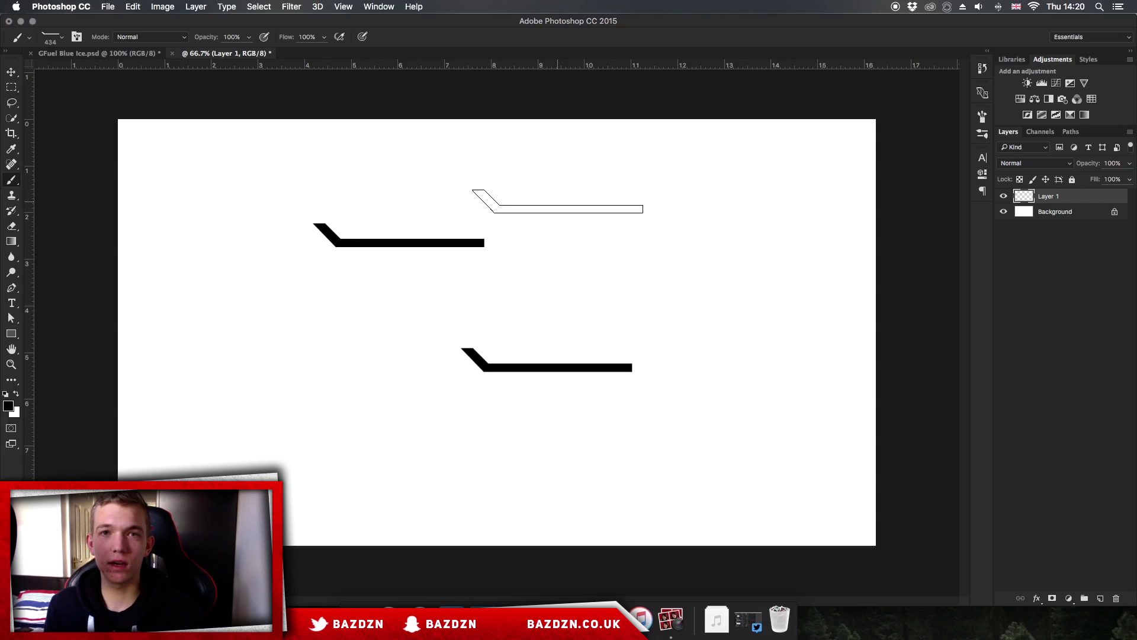